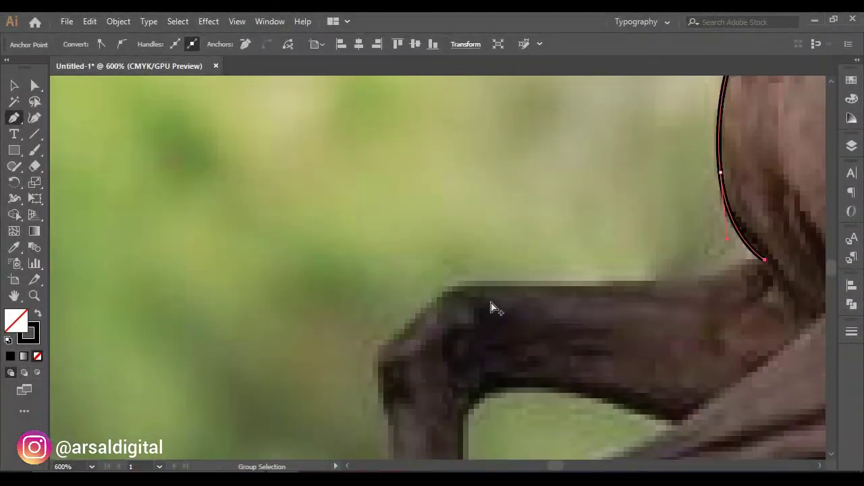
Continue the Pen tool outline from the horse's chest along the upper edge of the raised foreleg and around its knee
left_click_drag(674, 291, 712, 275)
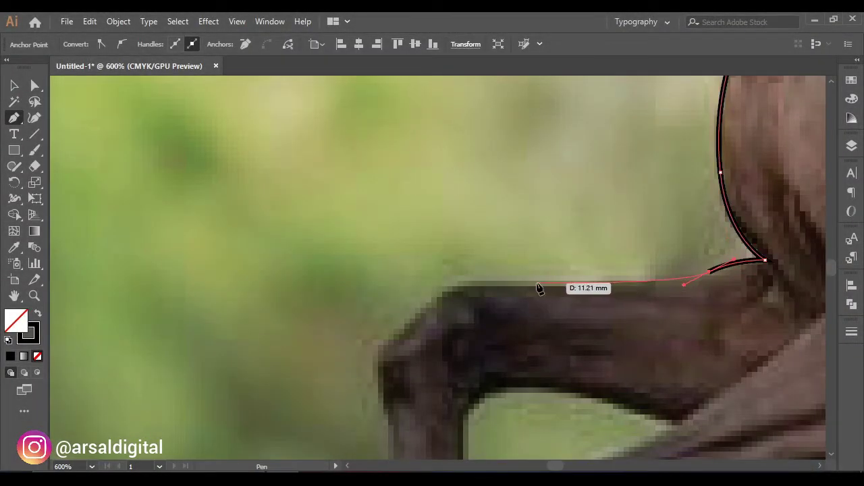
left_click_drag(461, 285, 440, 293)
scroll(409, 301, "down", 2)
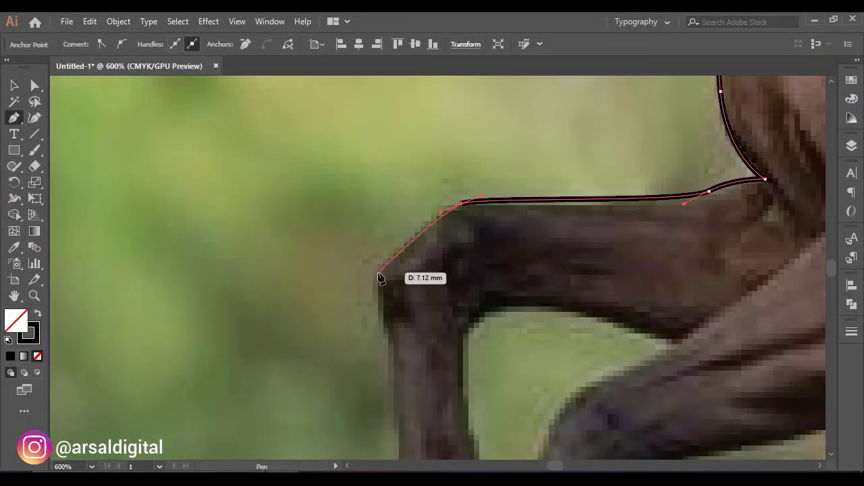
left_click_drag(378, 273, 396, 324)
Trace the front of the folded foreleg's shin and its underside to the point where it meets the second foreleg
scroll(377, 326, "down", 2)
scroll(396, 333, "down", 6)
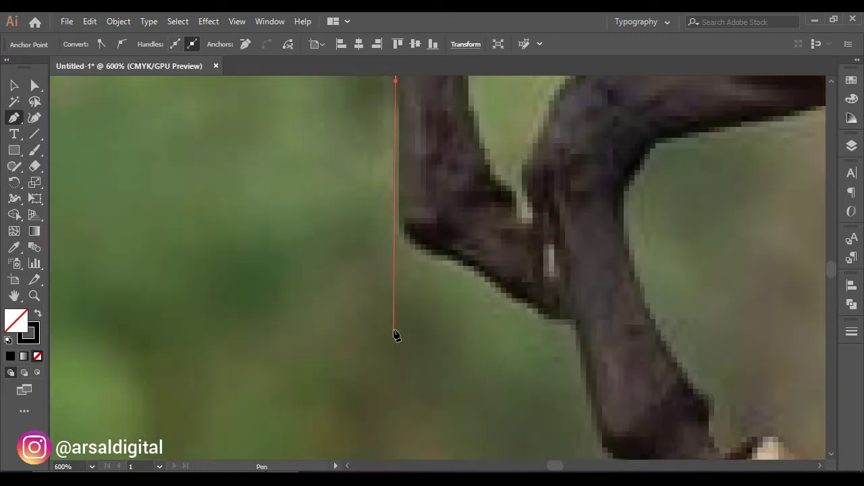
left_click_drag(417, 255, 451, 266)
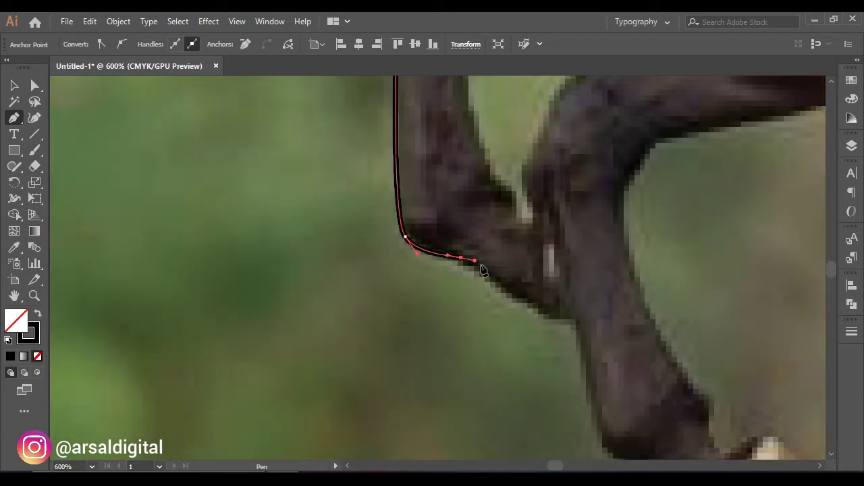
left_click_drag(550, 318, 569, 323)
left_click(577, 317)
Outline the front of the second foreleg's fetlock and pastern, going around the hoof to its upper rear edge
scroll(576, 319, "right", 4)
scroll(380, 305, "down", 5)
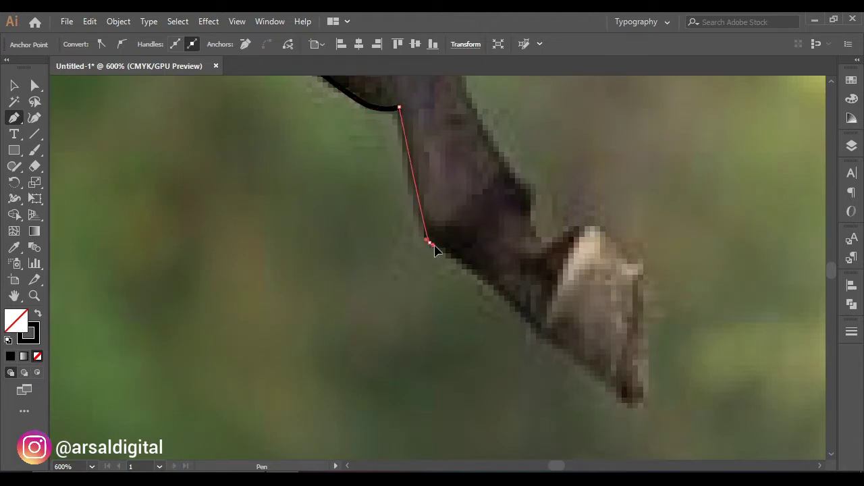
left_click_drag(527, 321, 563, 365)
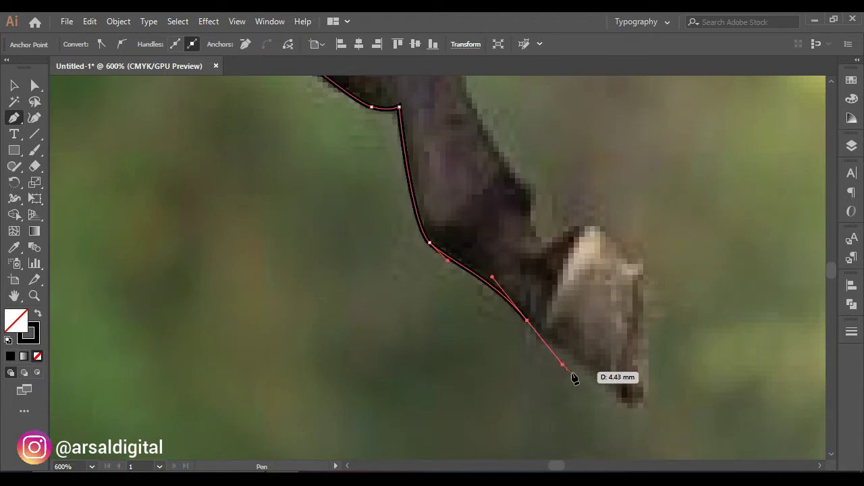
left_click_drag(631, 404, 645, 422)
mouse_move(646, 318)
left_mouse_down()
mouse_move(645, 273)
mouse_move(630, 252)
left_mouse_up()
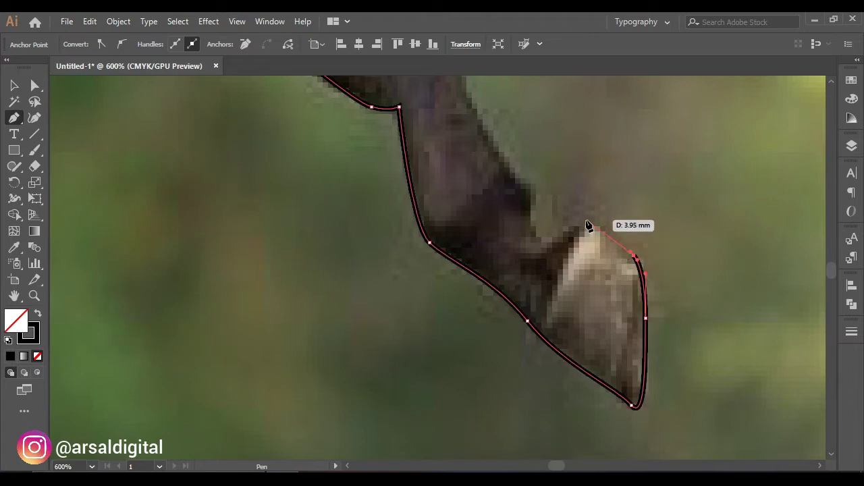
left_click_drag(585, 221, 573, 221)
Trace the hollow behind the front hoof and the back of the fetlock with curved anchor points
scroll(552, 263, "down", 3)
scroll(552, 257, "up", 1)
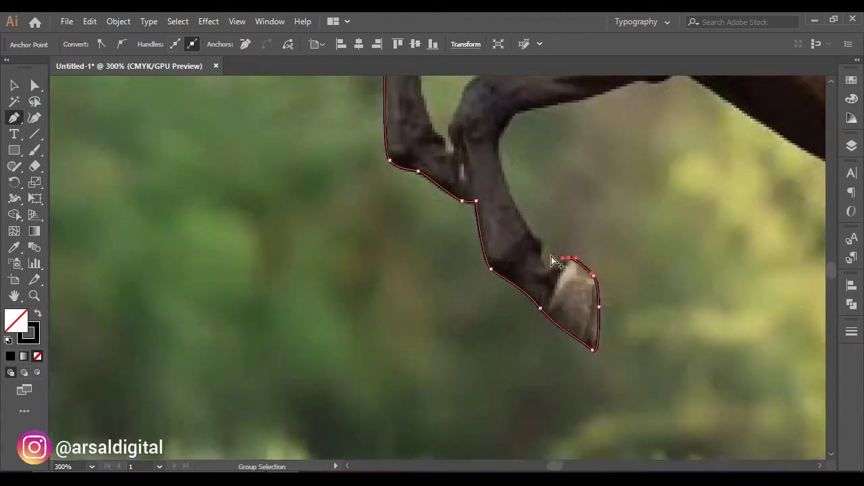
scroll(553, 258, "up", 3)
left_click_drag(538, 268, 515, 261)
left_click_drag(520, 220, 518, 206)
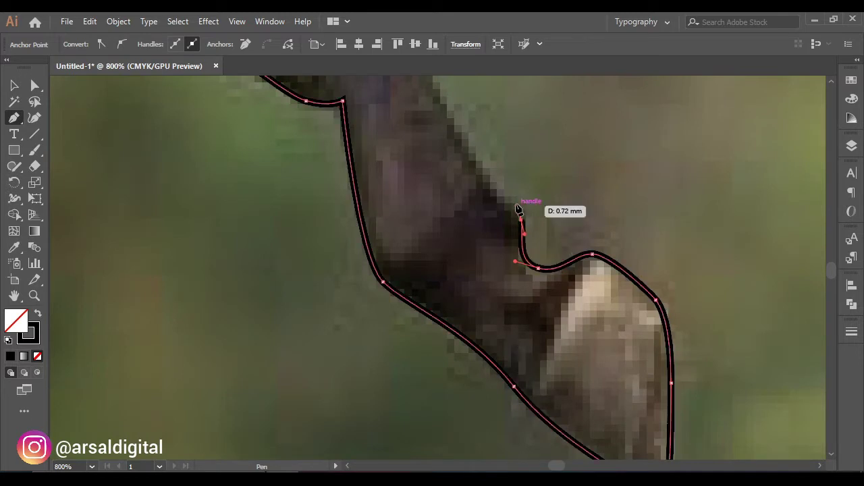
Trace the back of the second foreleg from the fetlock up to the bend behind the knee
scroll(498, 208, "up", 8)
left_click_drag(427, 266, 436, 177)
scroll(406, 185, "up", 5)
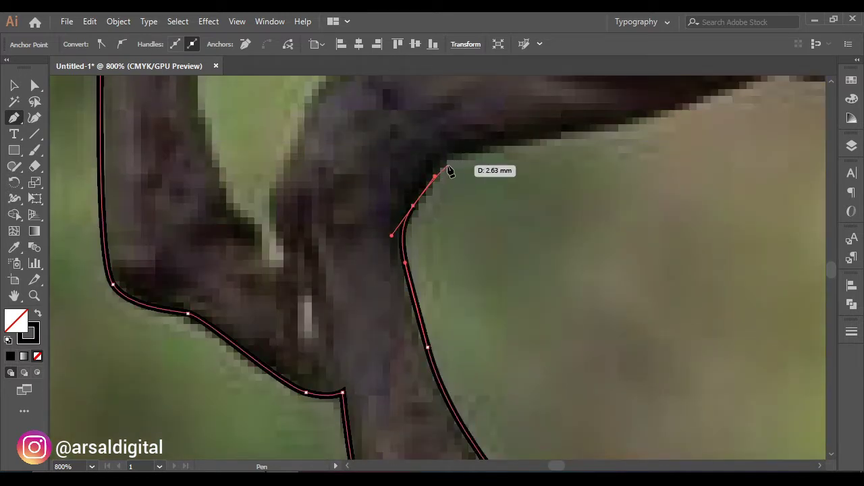
left_click(450, 157)
Trace the underside of the upper foreleg to the corner where it meets the belly
scroll(442, 203, "down", 3)
scroll(442, 142, "up", 3)
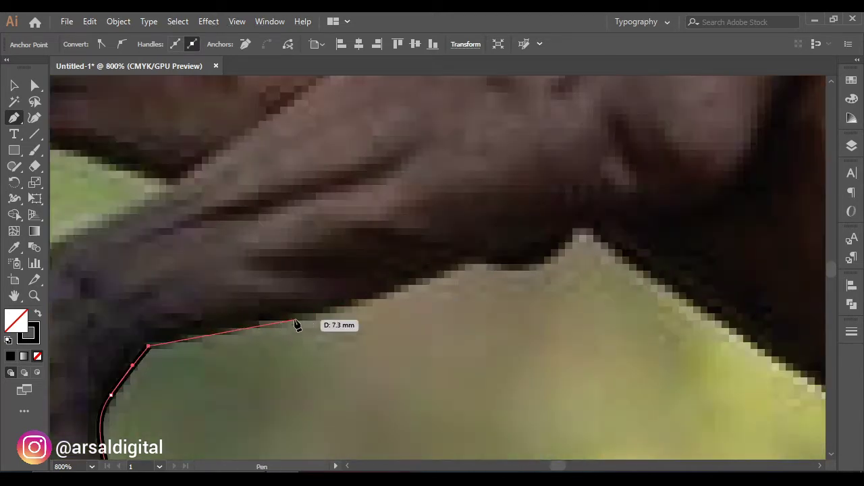
left_click_drag(367, 304, 368, 304)
left_click(465, 259)
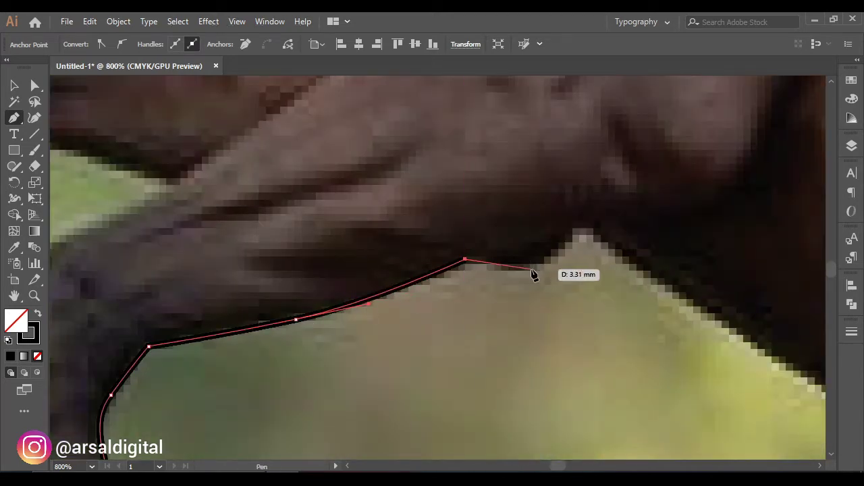
left_click_drag(532, 270, 560, 264)
left_click(580, 224)
Trace the belly line with long curves from the foreleg corner to just before the hind leg
scroll(574, 255, "down", 4)
scroll(516, 307, "right", 4)
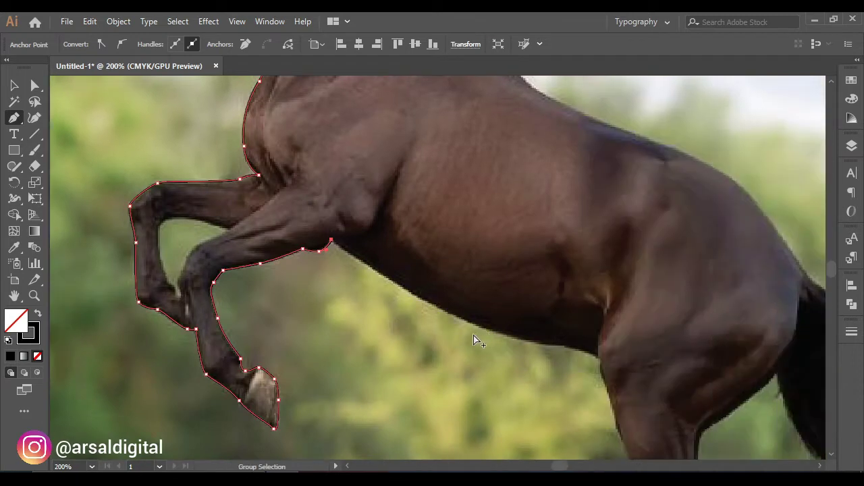
scroll(474, 335, "up", 2)
left_click_drag(443, 305, 543, 348)
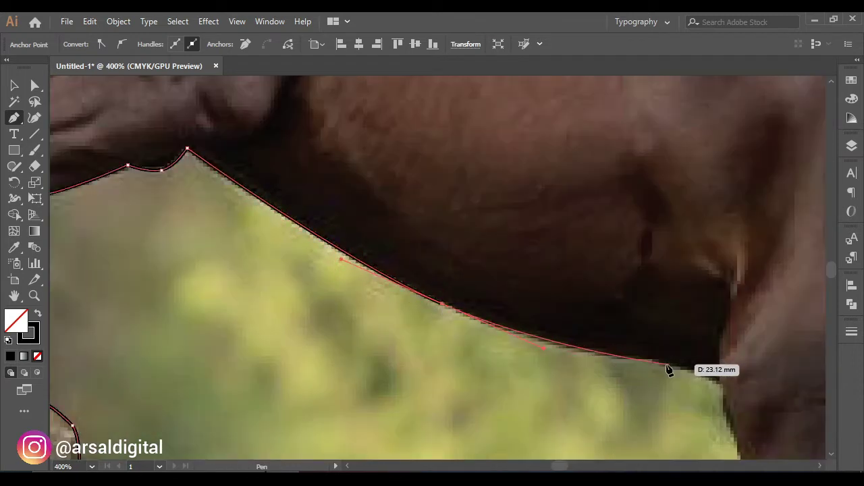
left_click_drag(656, 362, 687, 362)
Trace the front edge of the hind leg from the end of the belly down to the bend at the hock
scroll(720, 397, "down", 4)
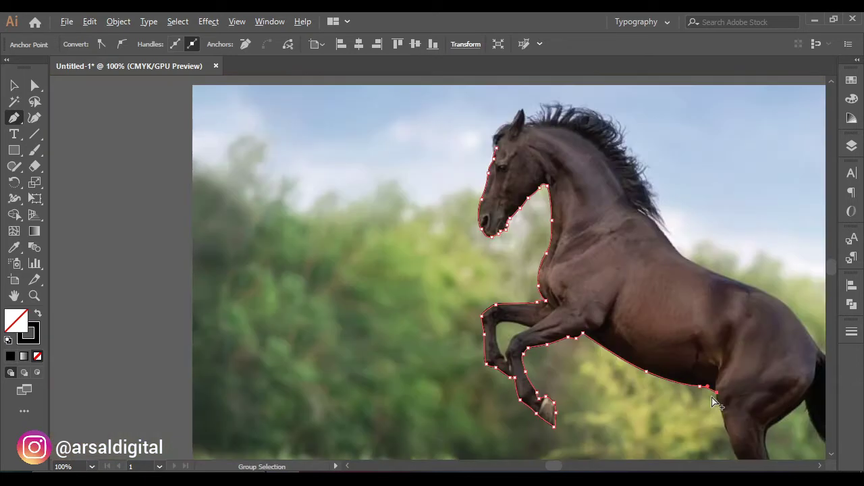
scroll(376, 354, "down", 4)
scroll(379, 340, "right", 5)
scroll(379, 262, "up", 2)
scroll(379, 262, "up", 6)
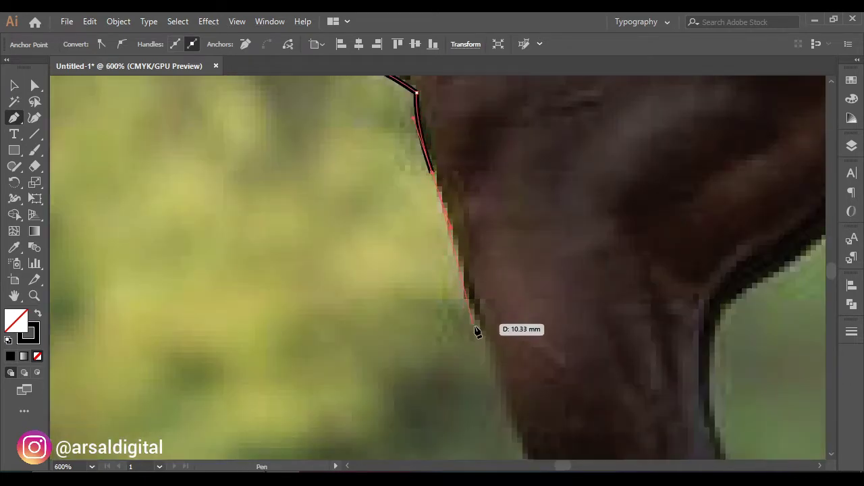
left_click_drag(485, 336, 498, 385)
scroll(281, 371, "right", 2)
scroll(281, 372, "down", 4)
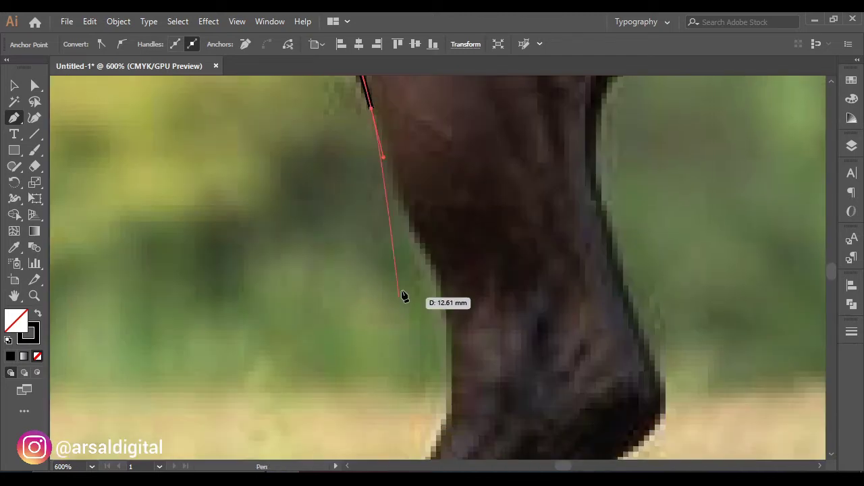
scroll(448, 297, "down", 3)
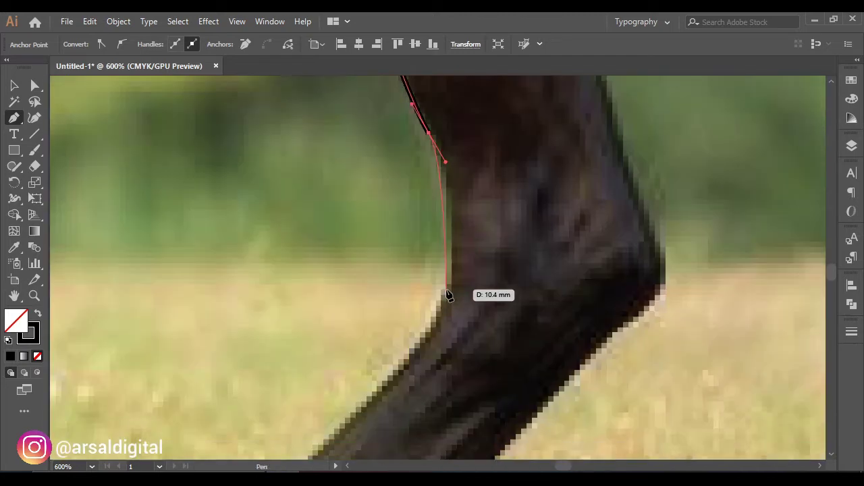
left_click(433, 340)
Outline the front of the lower hind leg and curve the path around the grass-covered hoof to its heel
scroll(324, 332, "down", 5)
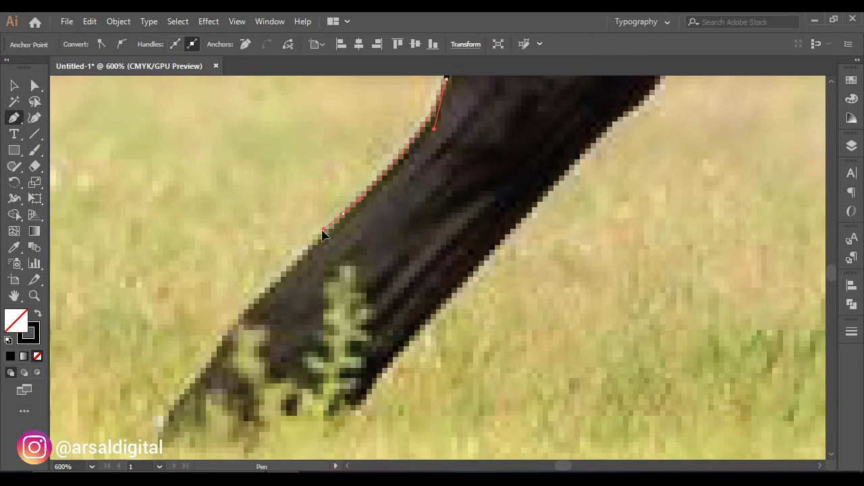
left_click_drag(306, 250, 307, 251)
left_click_drag(217, 352, 198, 385)
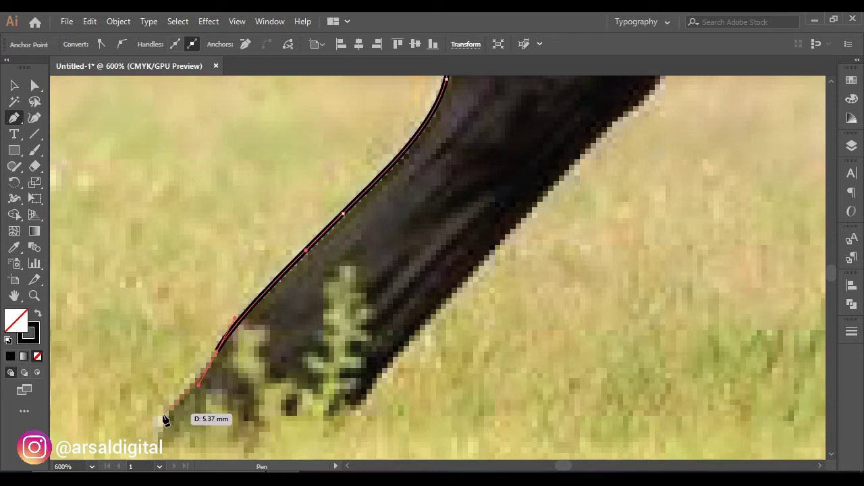
left_click_drag(161, 428, 161, 446)
left_click_drag(273, 434, 344, 426)
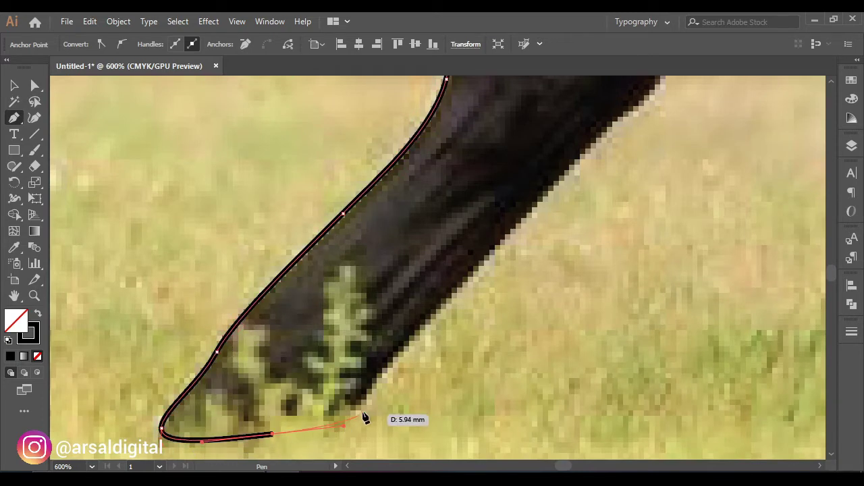
left_click_drag(362, 394, 377, 367)
key("ctrl+z")
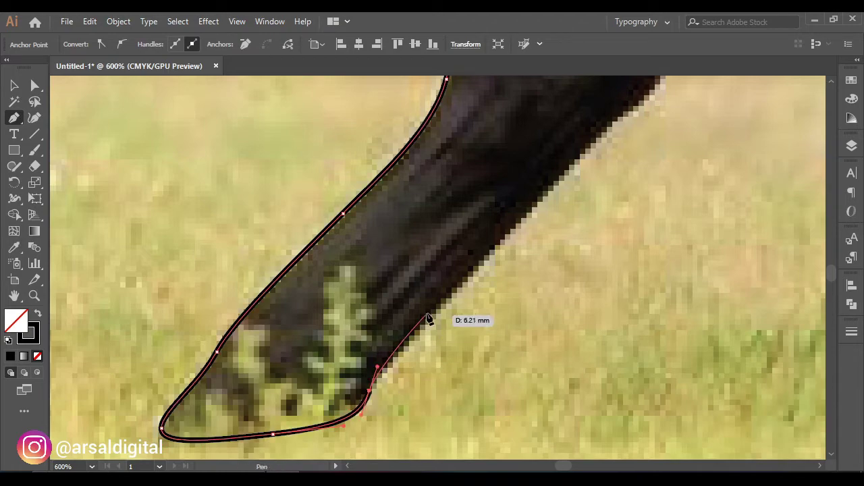
Trace the back of the lower hind leg from the heel up and around the point of the hock
left_click_drag(552, 181, 587, 138)
scroll(542, 251, "down", 3)
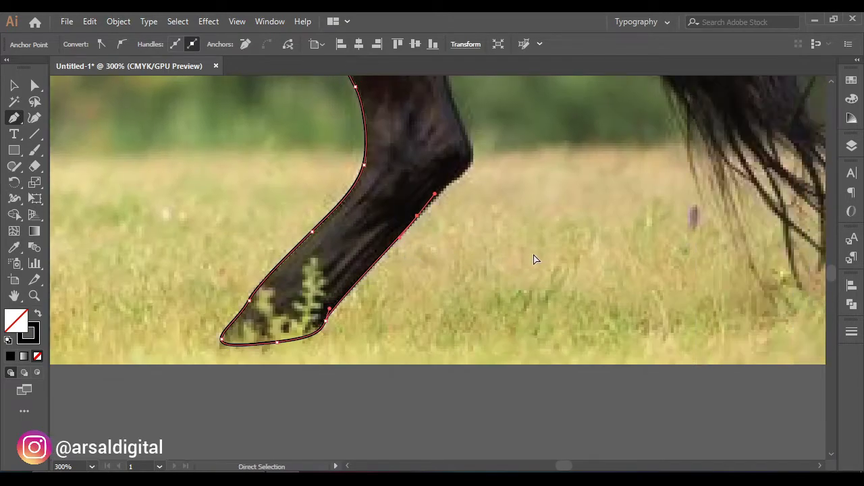
scroll(535, 258, "up", 1)
scroll(300, 296, "up", 2)
left_click_drag(365, 282, 384, 265)
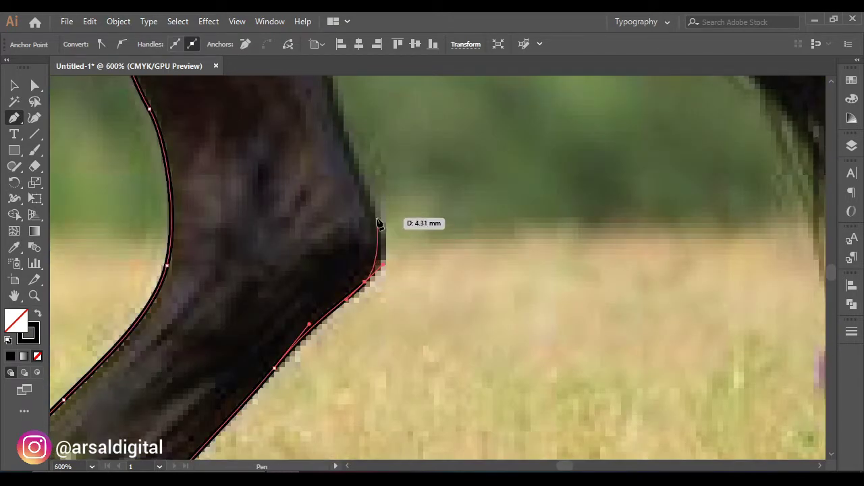
left_click_drag(374, 217, 360, 178)
key("ctrl+z")
Trace the back of the hind leg above the hock and round the inner bend beneath the thigh
scroll(314, 178, "up", 4)
left_click_drag(315, 261, 314, 207)
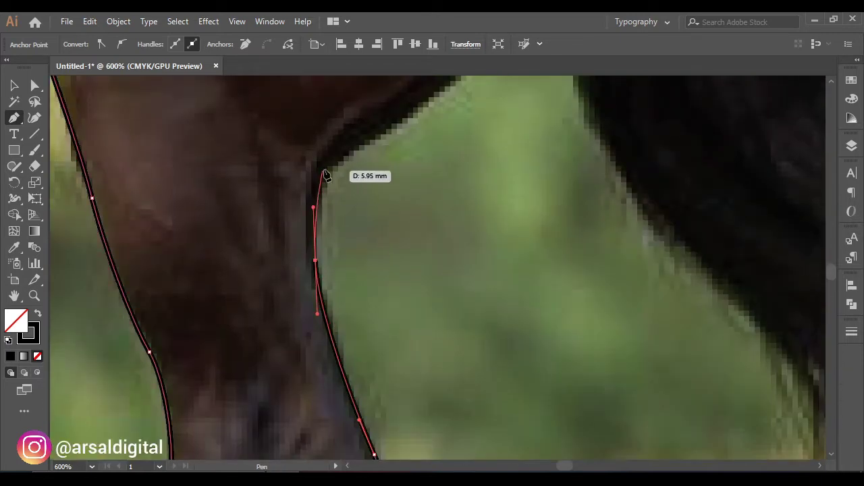
left_click_drag(363, 148, 385, 135)
key("ctrl+z")
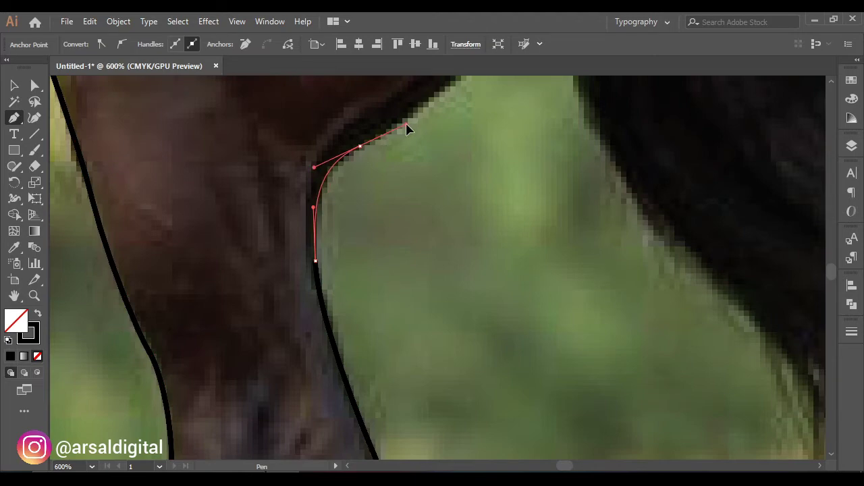
Trace the rear edge of the thigh up to the tail and make the end anchor a corner point
scroll(406, 129, "down", 5)
scroll(407, 145, "right", 3)
scroll(378, 189, "up", 5)
scroll(282, 327, "up", 5)
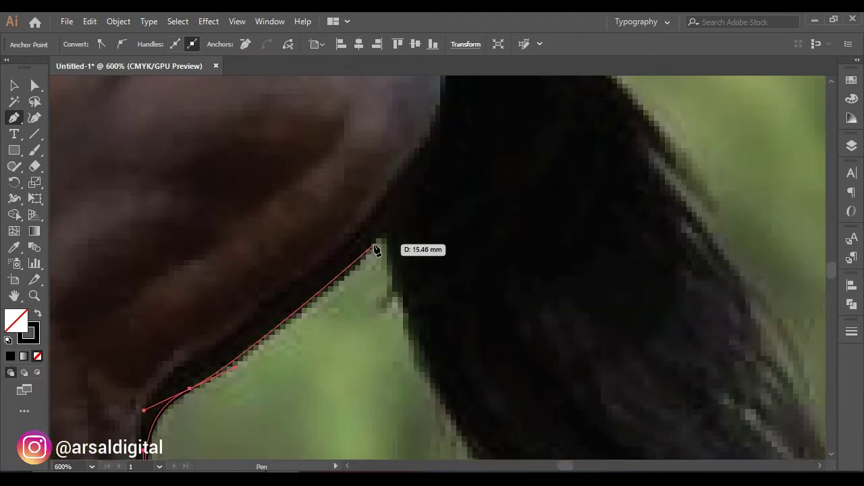
left_click_drag(380, 240, 423, 187)
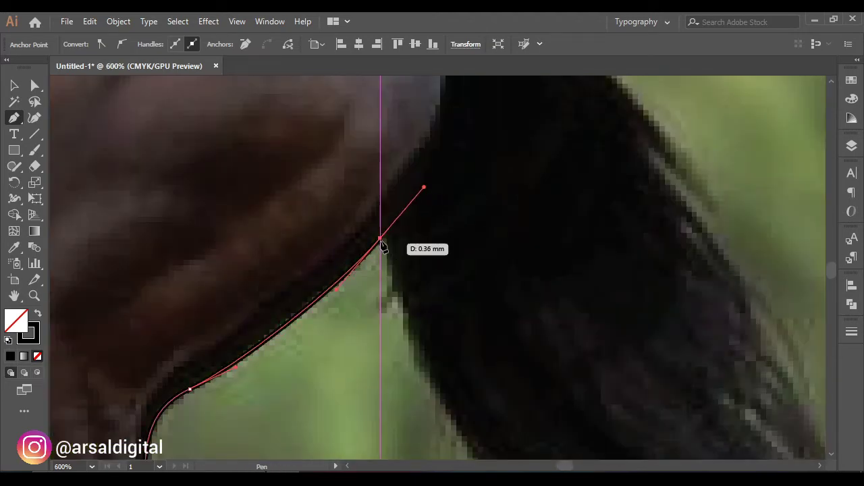
left_click(380, 240)
Trace the inner edge of the tail from the thigh corner down to where the loose hairs begin
scroll(382, 241, "down", 5)
scroll(353, 288, "up", 5)
scroll(260, 270, "down", 1)
scroll(258, 276, "up", 2)
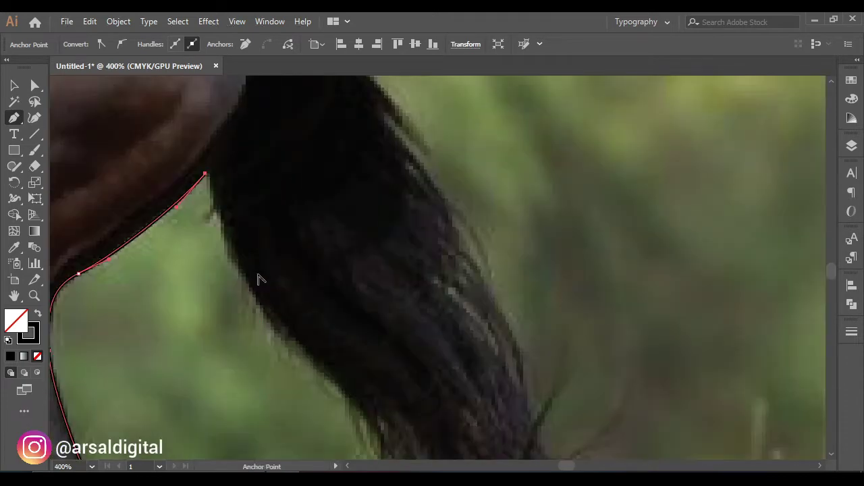
left_click_drag(259, 309, 277, 331)
left_click_drag(302, 372, 303, 369)
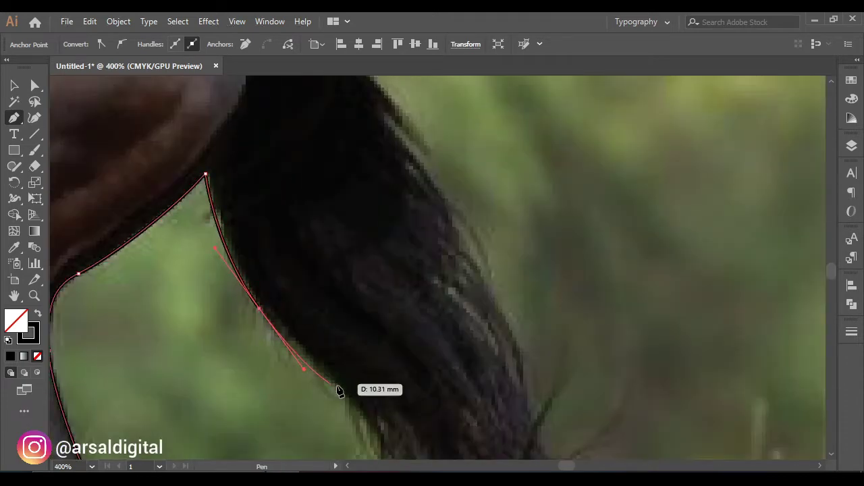
left_click(343, 395)
Add a small hair notch to the tail's inner edge and continue the outline downward
scroll(347, 400, "up", 2)
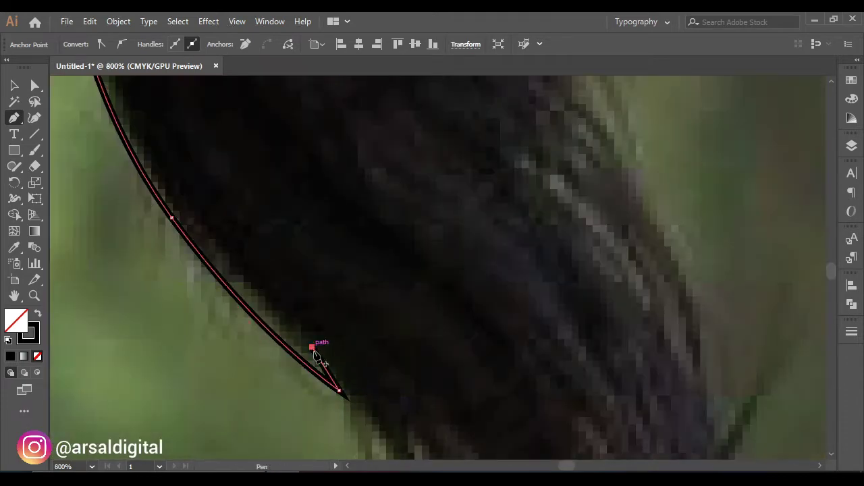
scroll(314, 350, "down", 2)
left_click_drag(371, 321, 425, 370)
key("ctrl+z")
left_click(413, 381)
Outline the first thin hair strand on the tail's inner side, down to its tip and back to its root
scroll(418, 383, "down", 4)
scroll(421, 379, "up", 3)
scroll(422, 373, "down", 2)
scroll(422, 370, "up", 2)
left_click(457, 428)
left_click_drag(408, 264, 405, 239)
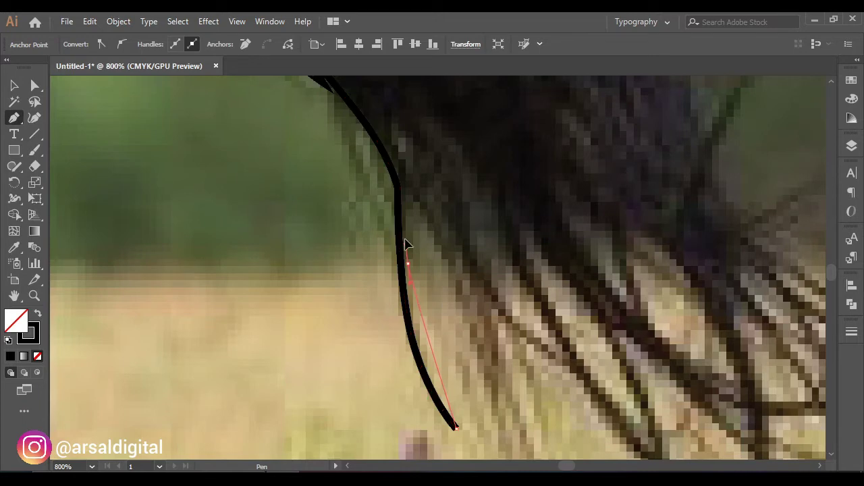
left_click(405, 181)
Outline the next two pointed hair strands at the tail's lower end, returning the path to their roots
scroll(481, 376, "down", 2)
left_click_drag(517, 364, 539, 399)
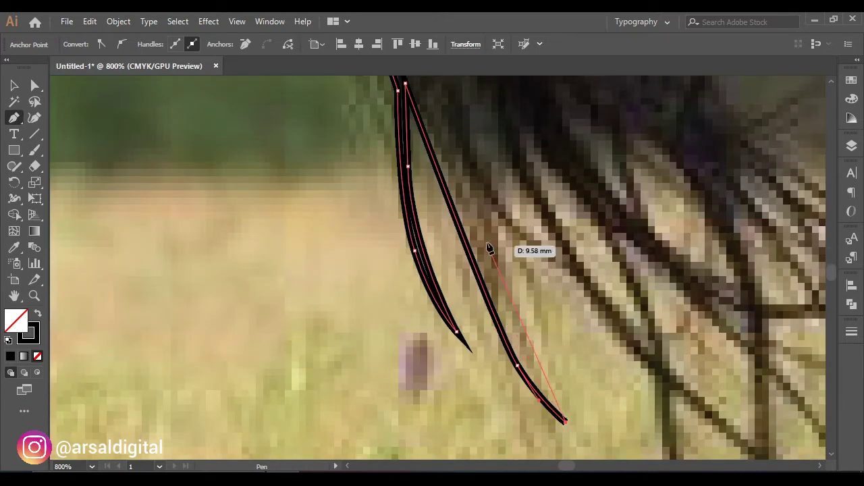
left_click_drag(482, 231, 464, 139)
left_click_drag(538, 333, 551, 354)
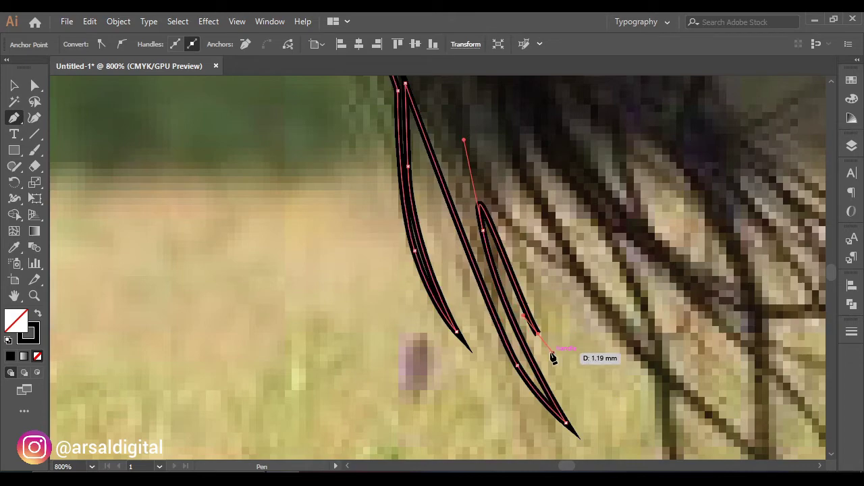
left_click(489, 187)
Outline the long diagonal hair strand at the tail's lower end, down to its tip and back up to its root
left_click_drag(581, 291, 596, 308)
left_click_drag(666, 383, 689, 402)
scroll(693, 406, "down", 3)
scroll(675, 412, "down", 1)
scroll(635, 420, "right", 3)
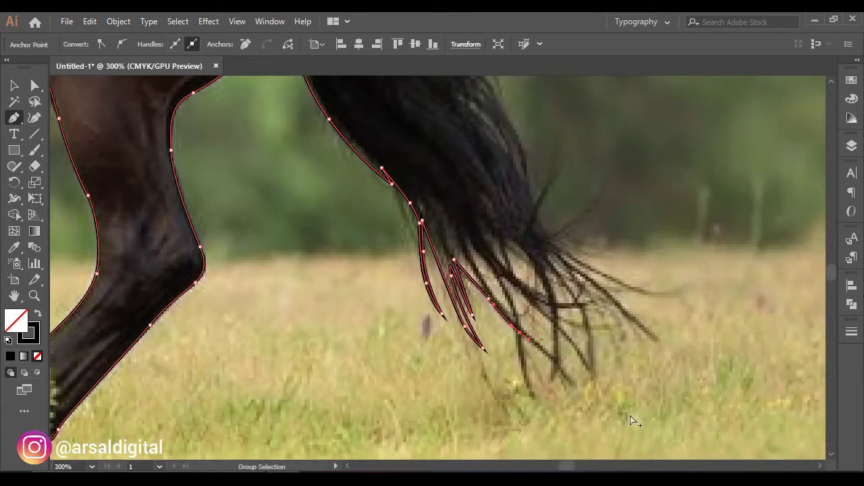
scroll(632, 420, "up", 2)
left_click(543, 369)
scroll(505, 356, "up", 2)
left_click_drag(411, 298, 395, 280)
left_click_drag(340, 199, 327, 166)
left_click(322, 145)
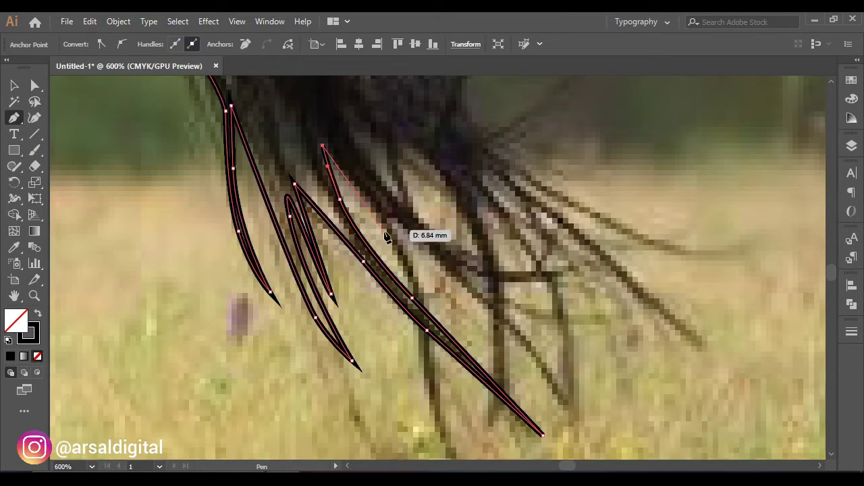
Outline the steep strand that crosses the long diagonal one, down to its low tip and back to its root
left_click_drag(389, 240, 405, 274)
left_click_drag(420, 356, 424, 407)
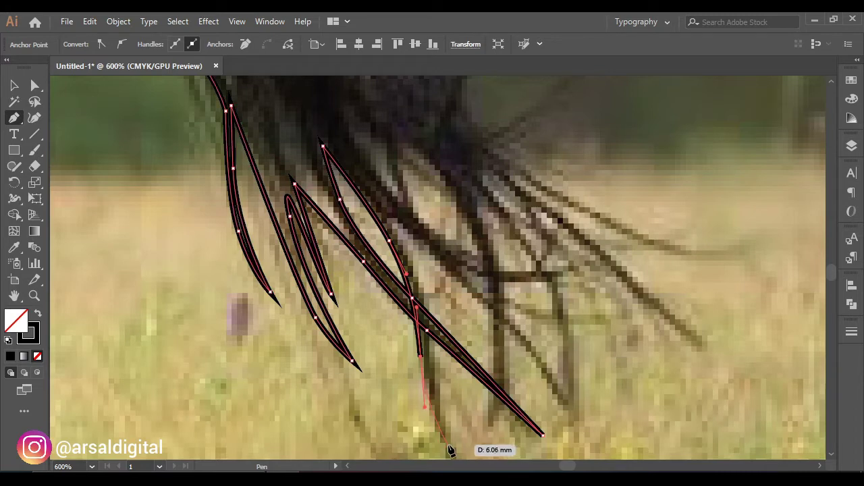
scroll(453, 439, "down", 1)
left_click(456, 404)
left_click_drag(423, 225, 419, 158)
scroll(406, 132, "up", 2)
left_click(422, 288)
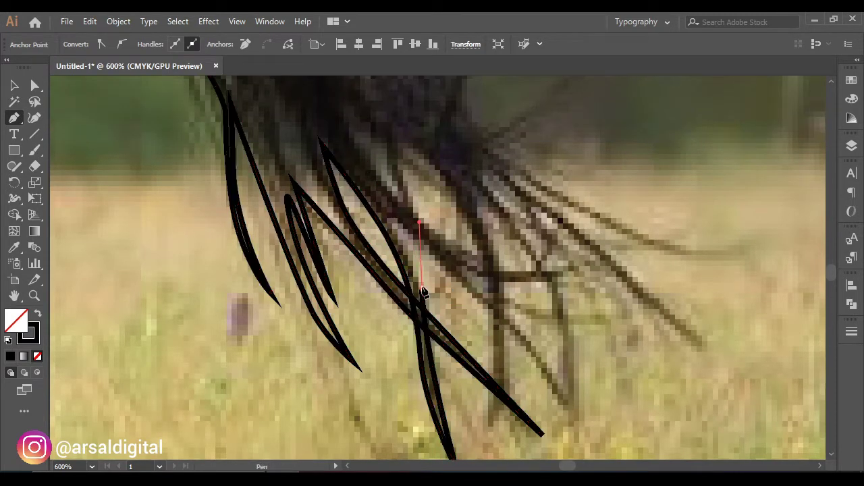
left_click_drag(392, 218, 375, 191)
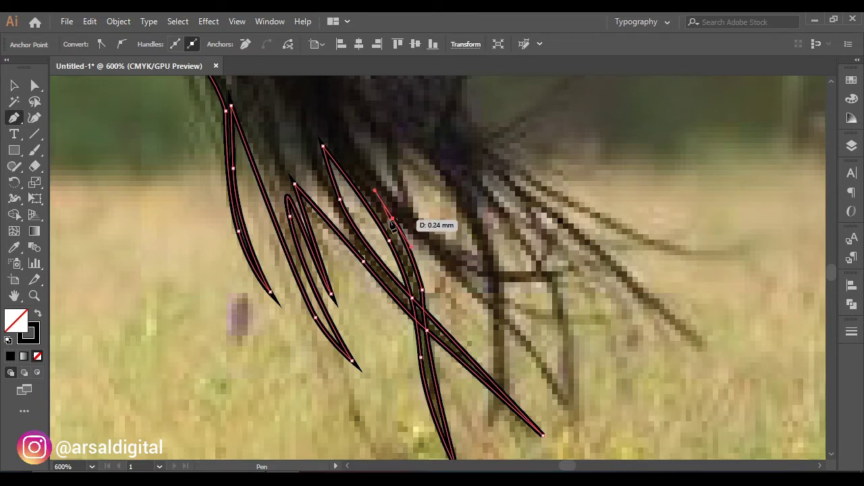
Outline the next diagonal strand through the middle of the loose hairs and bring the path up to the gap's upper corner
left_click_drag(529, 343, 537, 357)
left_click(573, 426)
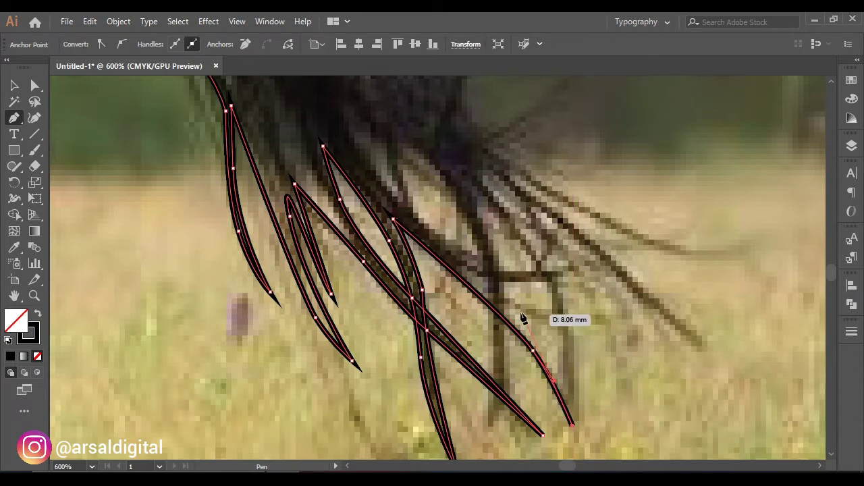
left_click_drag(504, 304, 491, 289)
left_click_drag(413, 220, 400, 199)
left_click(394, 141)
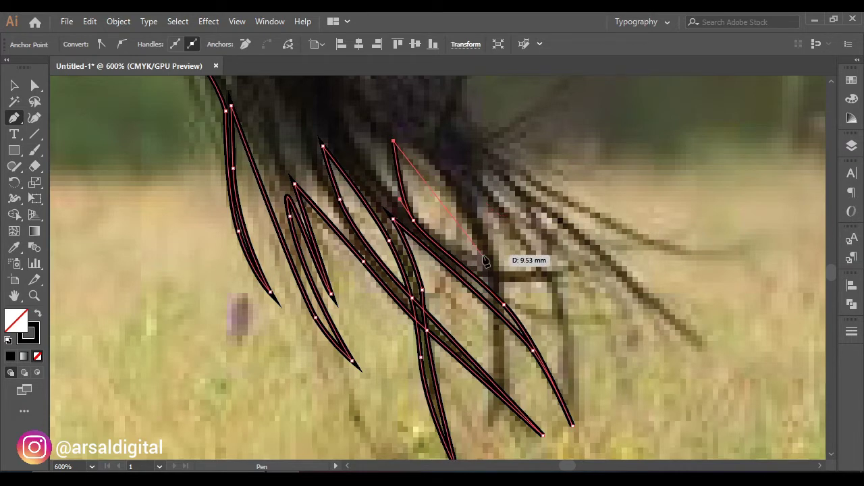
Outline the near-vertical strand beside the open gap, down to its tip and back to a corner point at its root
left_click_drag(483, 255, 500, 309)
left_click_drag(487, 421, 485, 448)
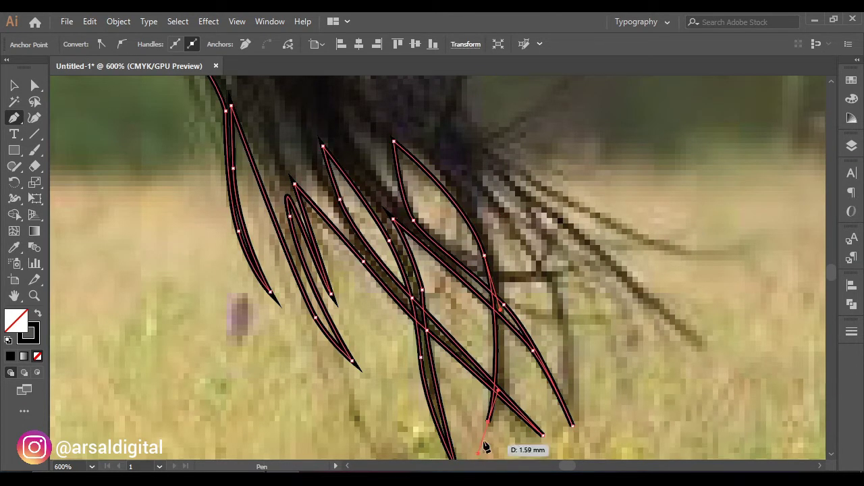
scroll(500, 345, "up", 2)
left_click_drag(499, 318, 460, 224)
left_click(476, 248)
scroll(474, 252, "right", 2)
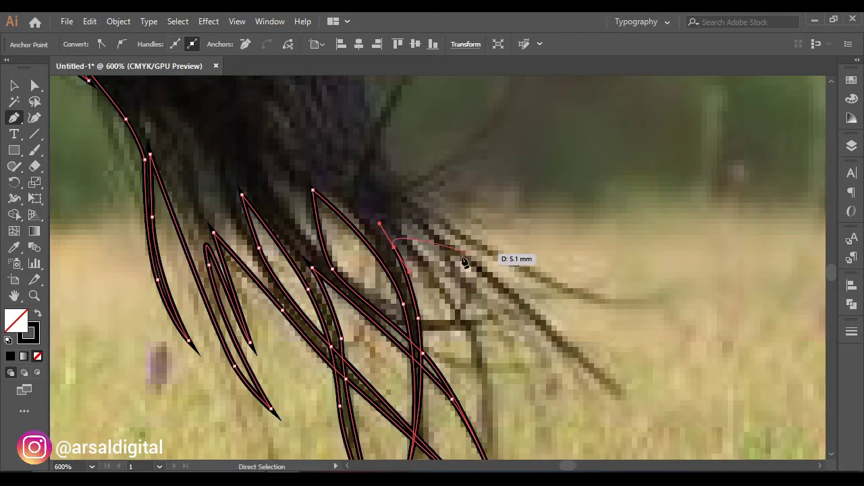
left_click(395, 248)
Outline the curved strand bowing outward beyond the near-vertical one, from its root to its tip and back
scroll(463, 304, "down", 6)
scroll(480, 244, "up", 2)
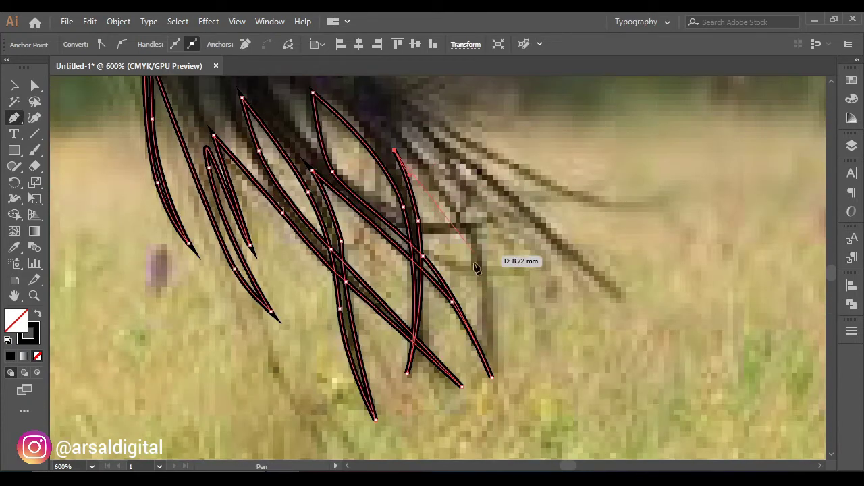
left_click_drag(476, 274, 493, 354)
left_click(478, 391)
left_click_drag(493, 272, 461, 166)
key("ctrl+z")
left_click(404, 132)
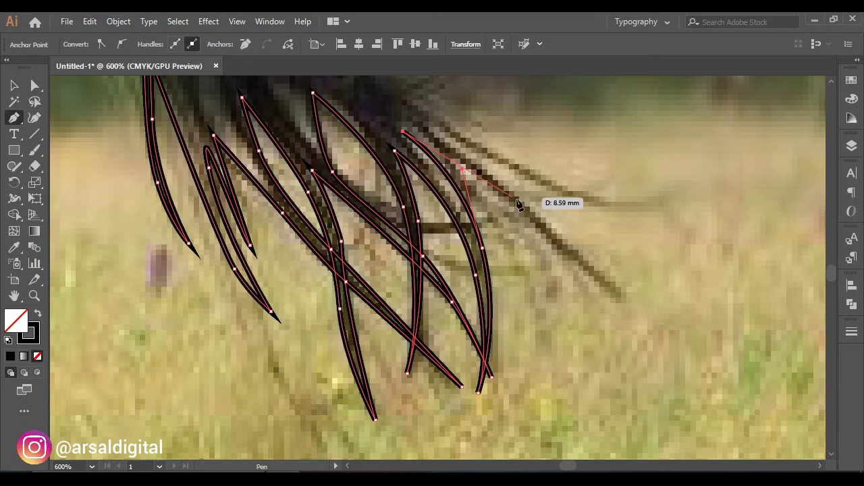
Outline the two straight forked strands on the tail's outer side, returning the path to the root above them
left_click_drag(560, 269, 577, 295)
left_click(587, 311)
left_click(520, 211)
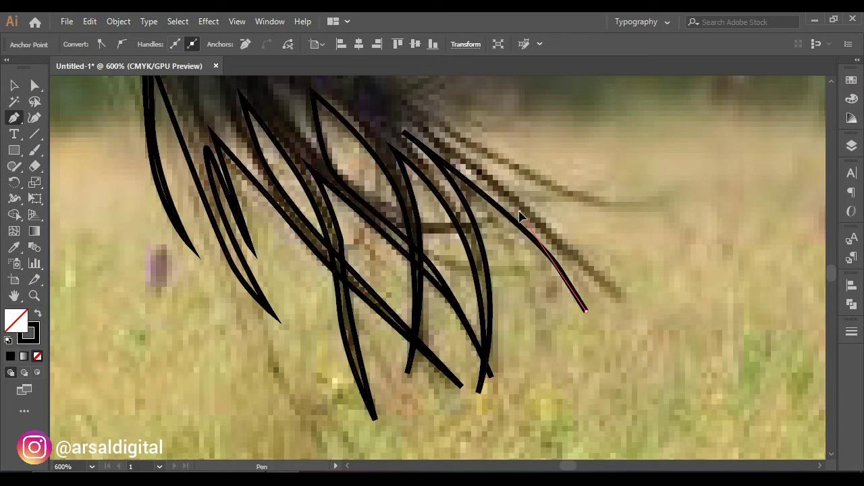
left_click(619, 298)
scroll(567, 273, "up", 2)
left_click_drag(475, 242, 464, 236)
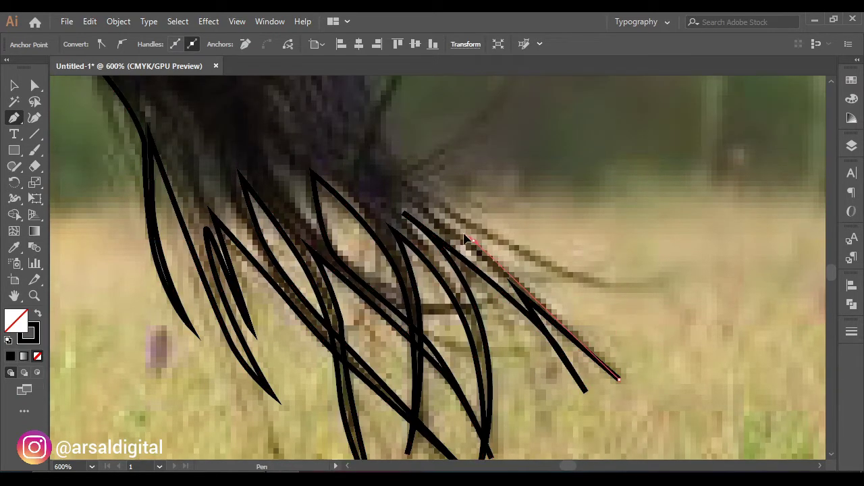
left_click(431, 210)
Outline the long outermost strand that sweeps sideways to its tip, and return the path to the tail's outer edge
left_click_drag(659, 285, 734, 267)
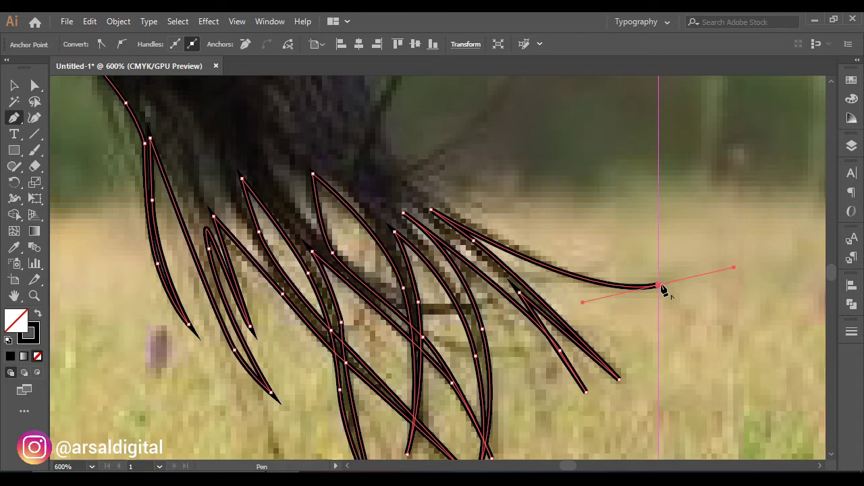
left_click(660, 286)
scroll(651, 290, "up", 2)
left_click_drag(433, 276, 399, 254)
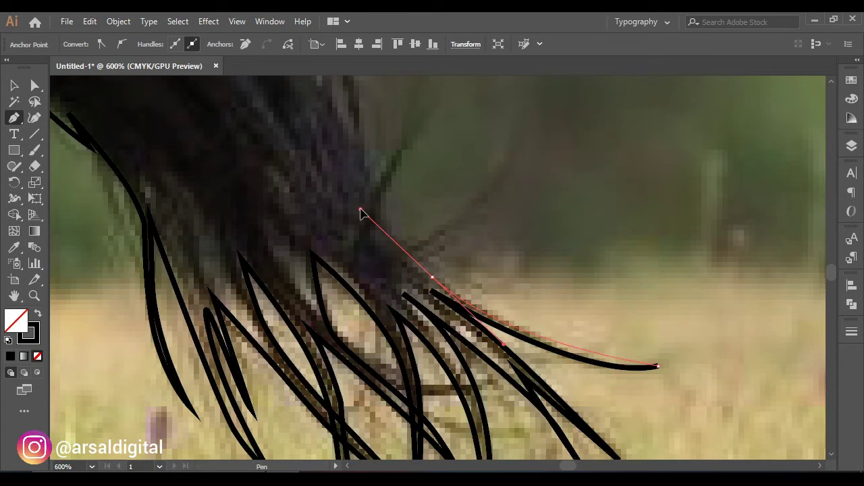
left_click_drag(361, 209, 361, 209)
Outline the thin upward-pointing hair on the tail's outer edge, to its tip and back to the tail
scroll(360, 209, "up", 2)
left_click_drag(415, 183, 417, 144)
left_click_drag(393, 251, 378, 288)
left_click(393, 322)
scroll(392, 322, "up", 4)
Trace the tail's outer edge upward and add a small pointed hair notch partway up
left_click_drag(363, 320, 354, 247)
scroll(300, 207, "up", 2)
left_click_drag(277, 204, 254, 156)
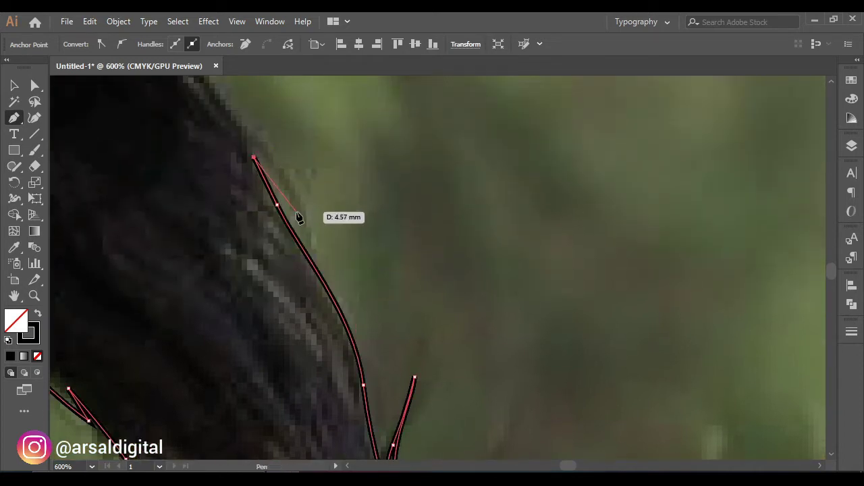
left_click_drag(298, 221, 310, 254)
Continue up the tail's outer edge from the first hair notch and add a second small notch above it
scroll(297, 232, "down", 2)
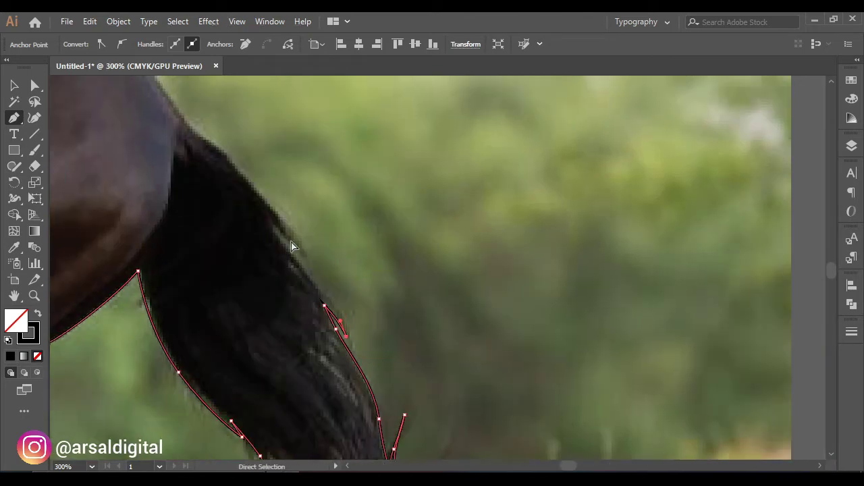
scroll(293, 244, "up", 2)
left_click_drag(392, 252, 353, 211)
left_click(329, 169)
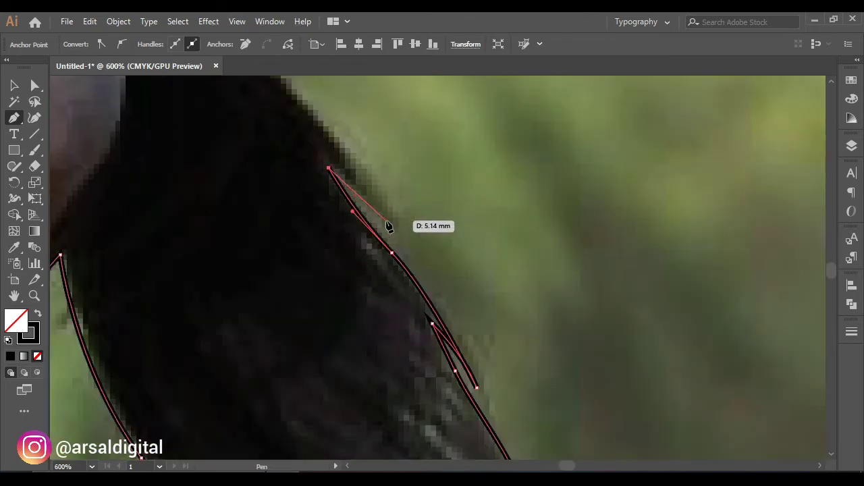
left_click_drag(393, 241, 407, 250)
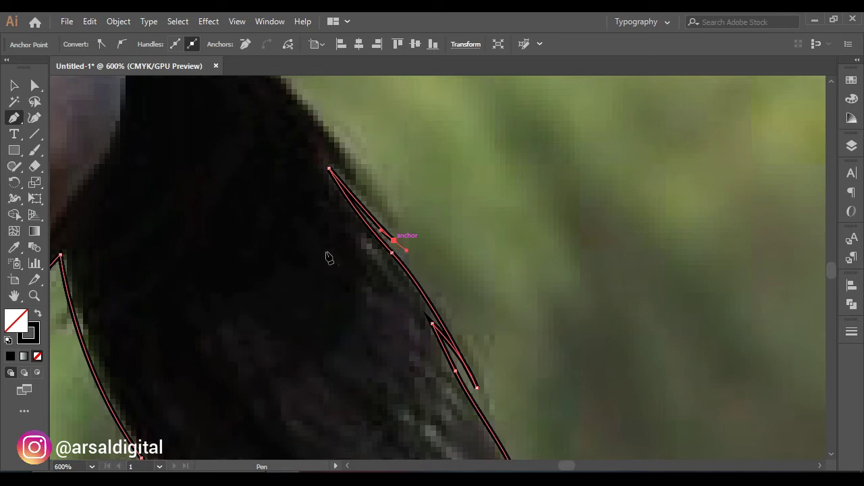
Trace the upper part of the tail's outer edge up to where the tail joins the rump
scroll(328, 300, "down", 3)
scroll(243, 221, "up", 3)
left_click_drag(484, 304, 455, 256)
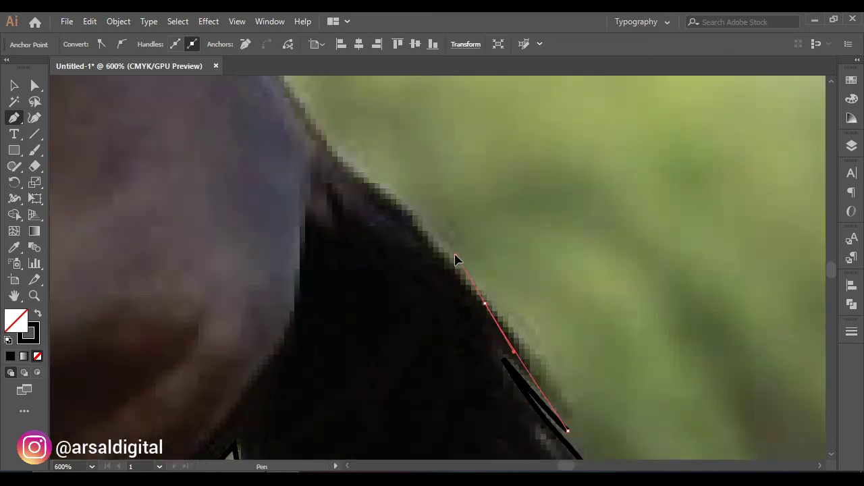
left_click_drag(392, 205, 362, 183)
left_click_drag(317, 130, 307, 115)
Trace the rounded top of the rump with one long curve from the tail base
scroll(317, 116, "down", 7)
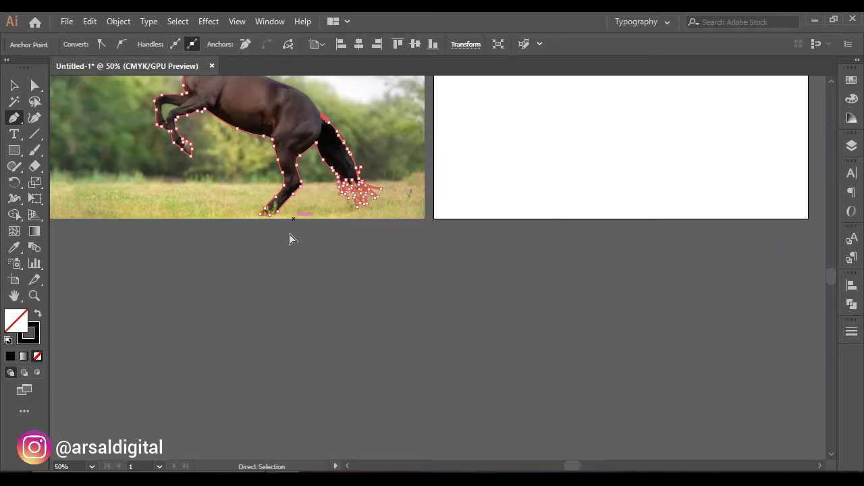
scroll(342, 308, "up", 5)
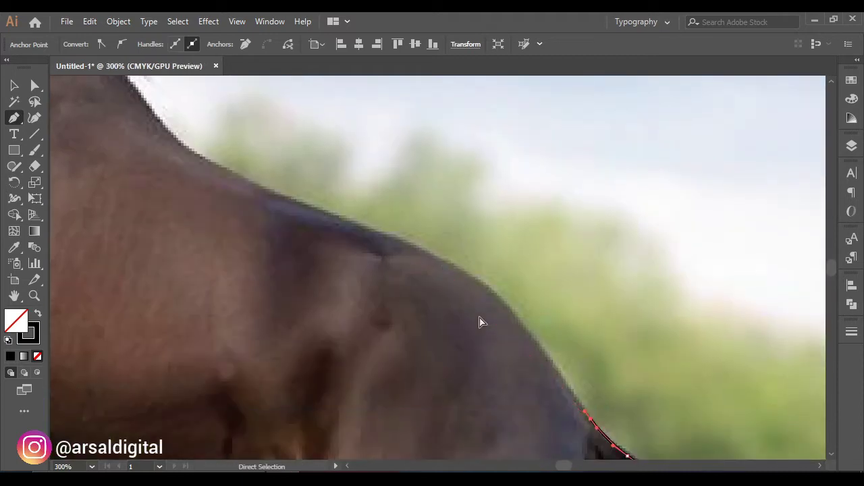
scroll(479, 322, "up", 2)
left_click_drag(408, 233, 296, 173)
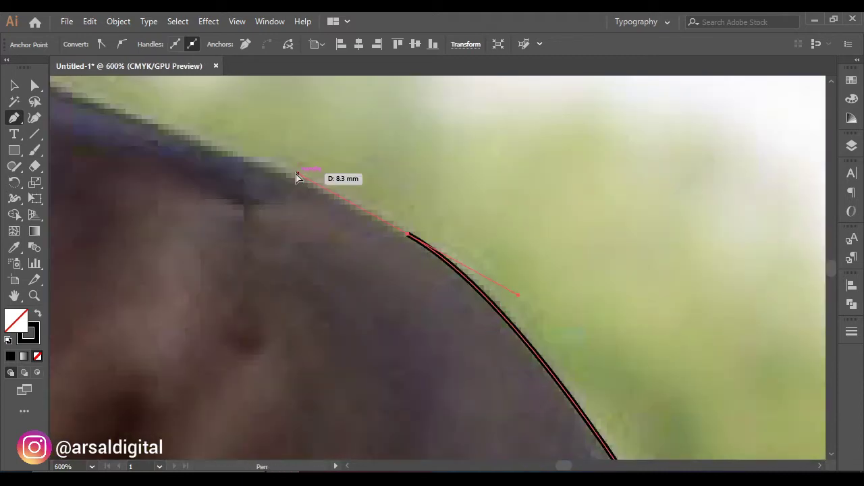
Extend the outline along the horse's back to the dip before the withers
scroll(295, 177, "down", 3)
scroll(291, 181, "left", 3)
scroll(291, 181, "up", 2)
scroll(378, 250, "up", 2)
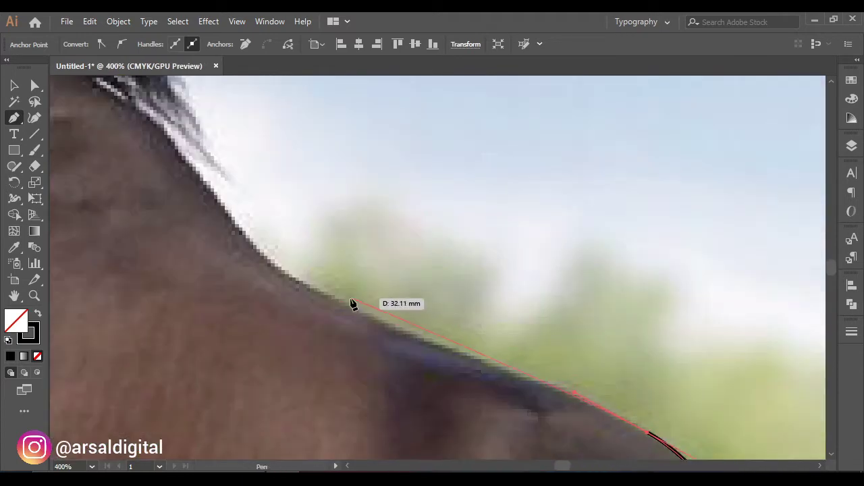
left_click_drag(263, 266, 261, 265)
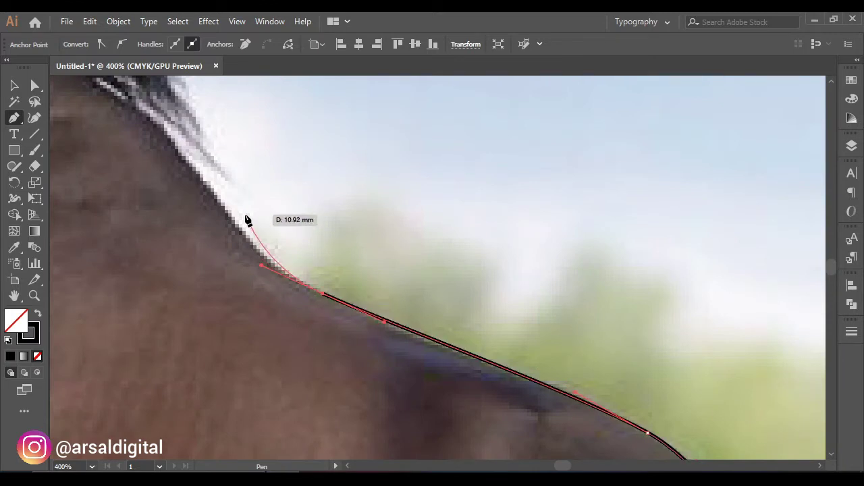
left_click_drag(195, 172, 181, 146)
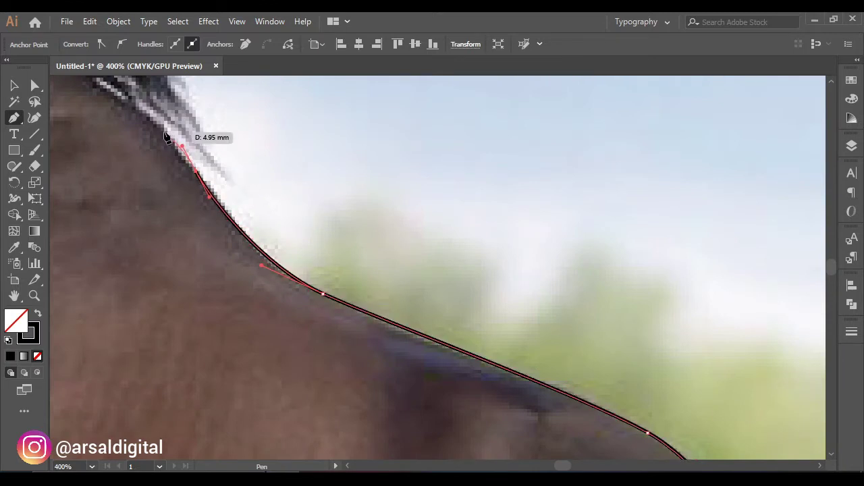
left_click(134, 108)
key("ctrl+z")
scroll(155, 162, "left", 2)
key("ctrl+z")
scroll(196, 215, "up", 1)
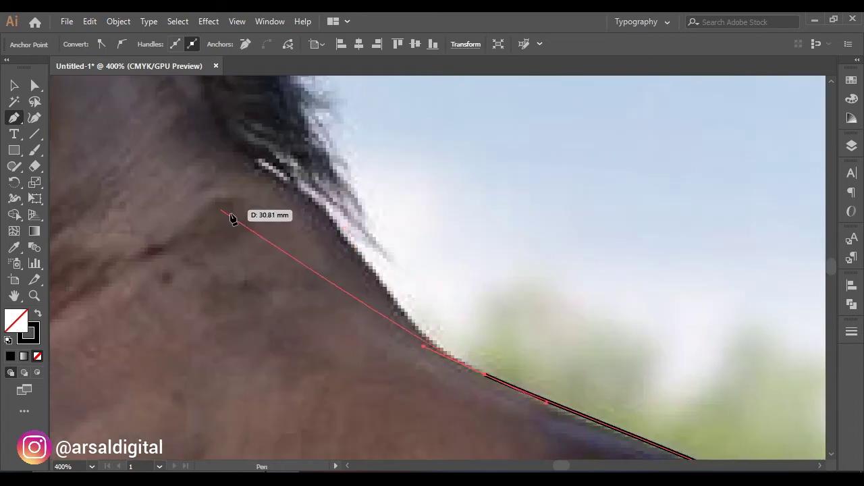
left_click_drag(333, 220, 288, 181)
key("ctrl+z")
key("ctrl+z")
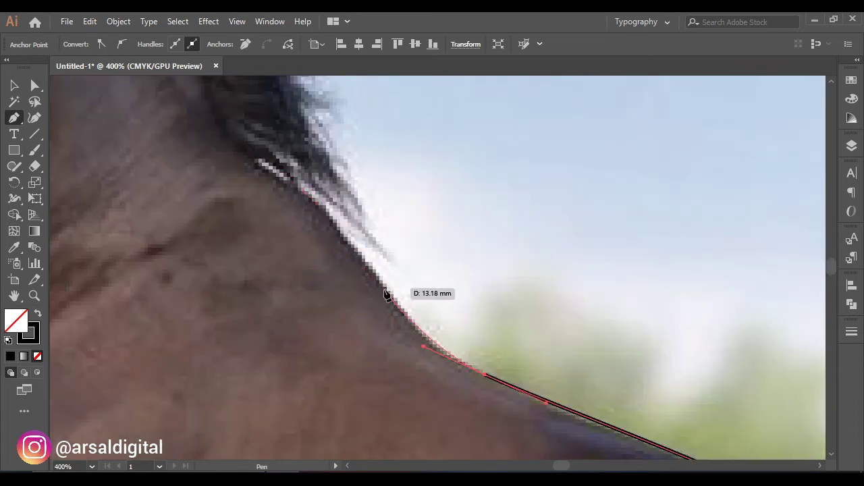
Trace the withers in short curves up to the root of the lowest mane hairs
left_click_drag(387, 289, 369, 261)
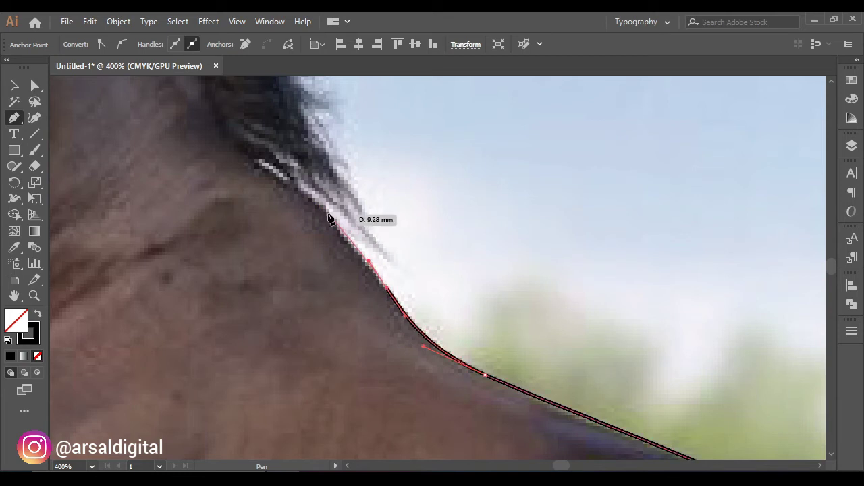
left_click_drag(312, 205, 288, 185)
left_click(264, 168)
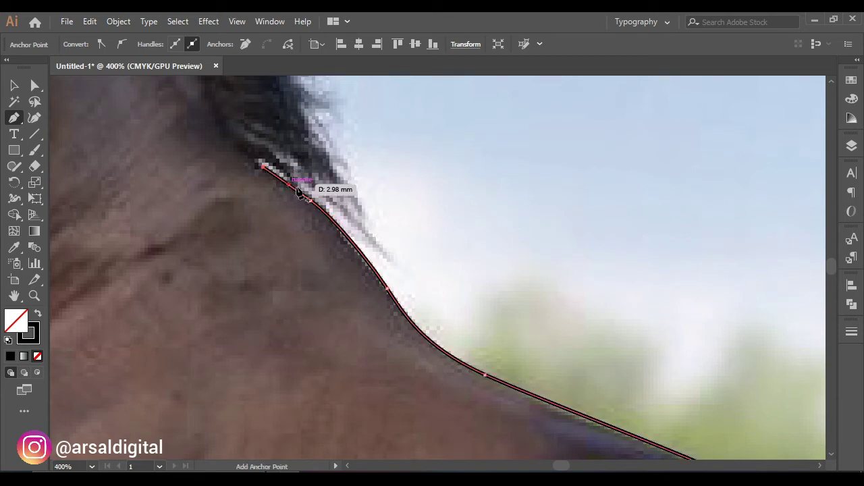
Outline the lowest mane hair out to its pointed tip and back to its root
left_click_drag(369, 231, 389, 245)
left_click(389, 246)
scroll(349, 223, "up", 3)
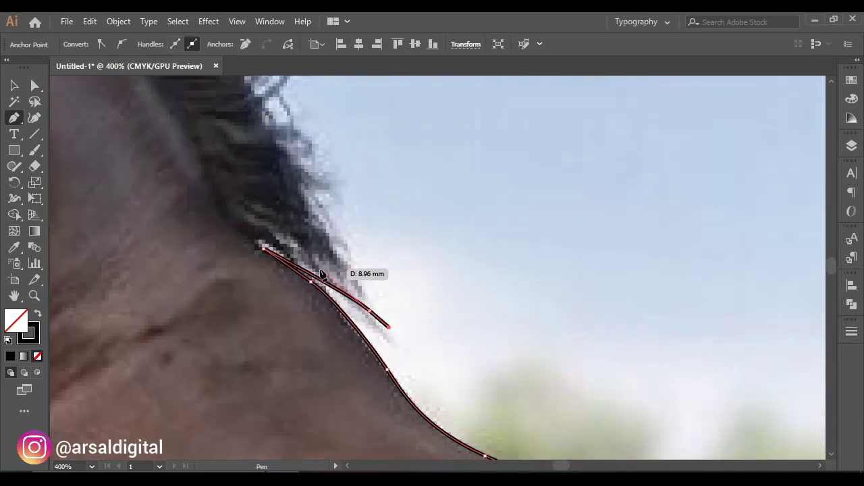
left_click(320, 266)
Outline the short pointed hair tips just above the lowest mane hair with zigzag segments
left_click(358, 292)
left_click(327, 244)
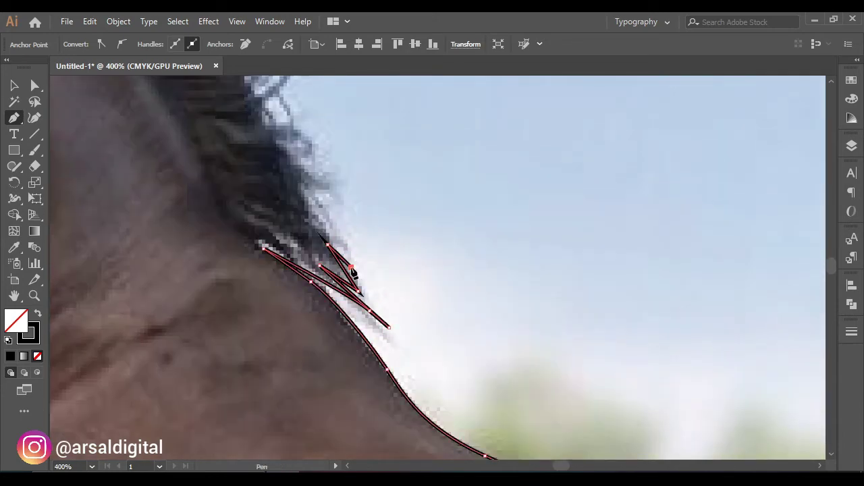
left_click_drag(318, 253, 307, 243)
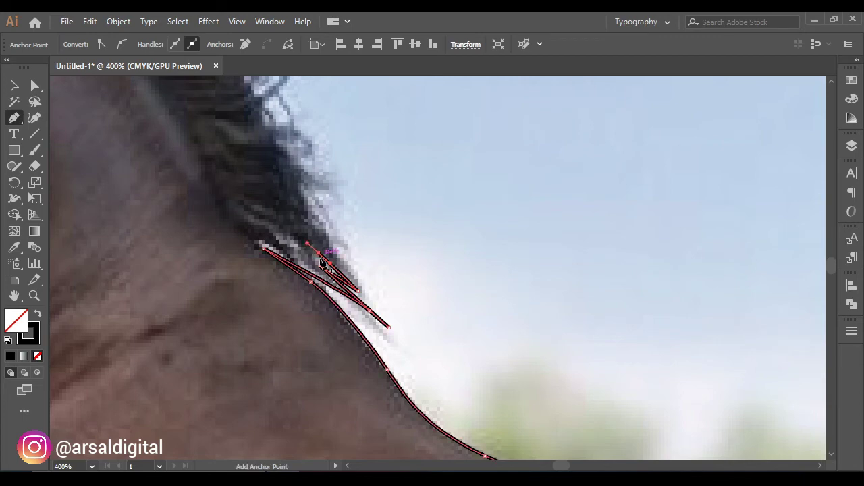
Continue the jagged outline up the back edge of the lower mane, tracing the next pointed hair tips
scroll(345, 271, "down", 4)
scroll(351, 277, "up", 3)
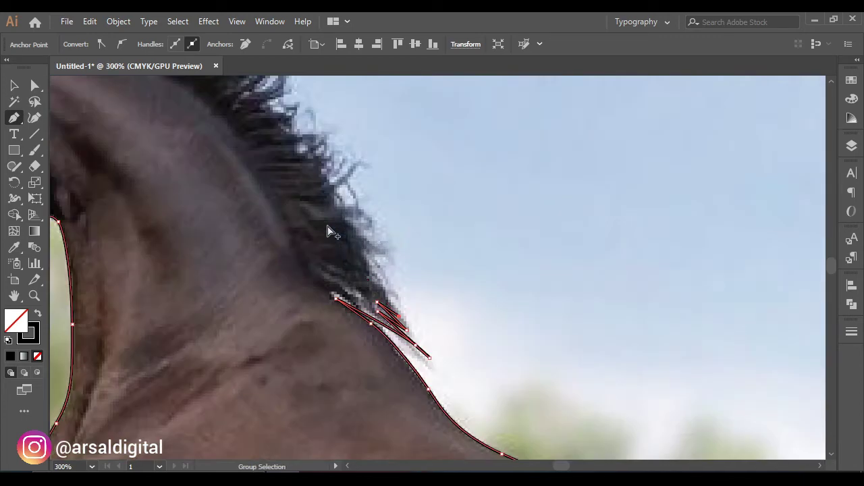
scroll(350, 297, "up", 1)
scroll(388, 347, "up", 2)
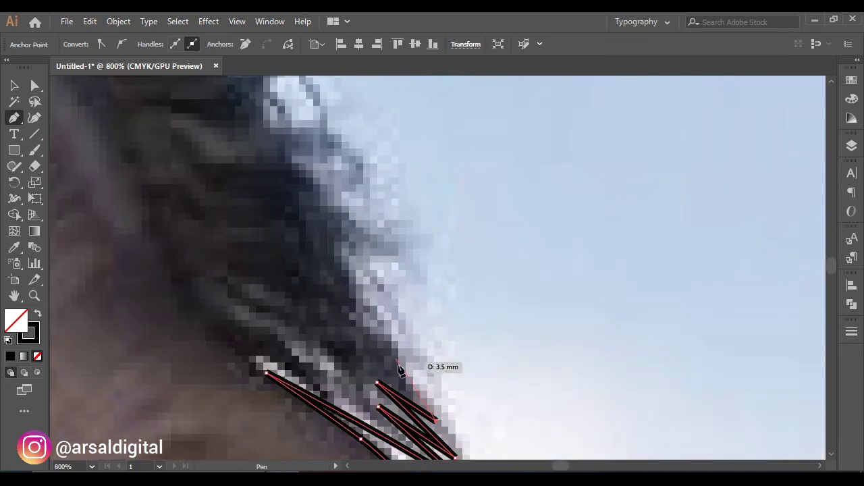
left_click(387, 331)
left_click(396, 323)
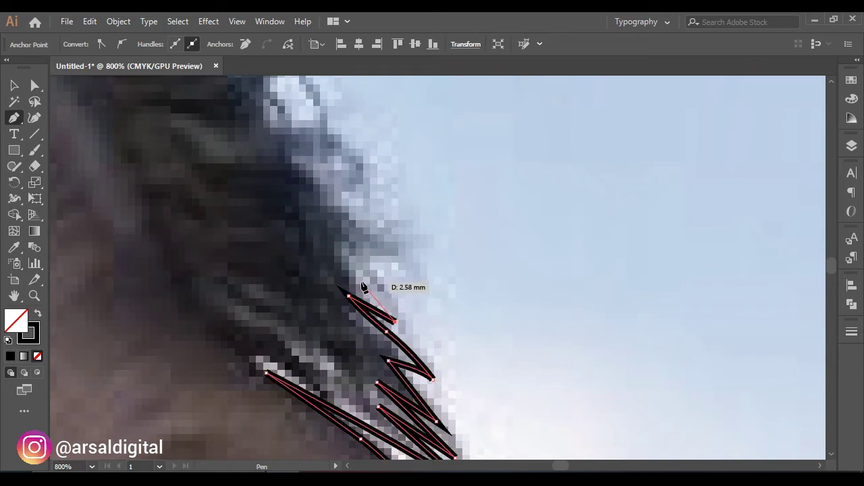
Trace the longer curved hair above the jagged tips out to its sharp point and back to the mane edge
left_click_drag(354, 282, 342, 264)
left_click(340, 249)
left_click_drag(415, 274, 432, 299)
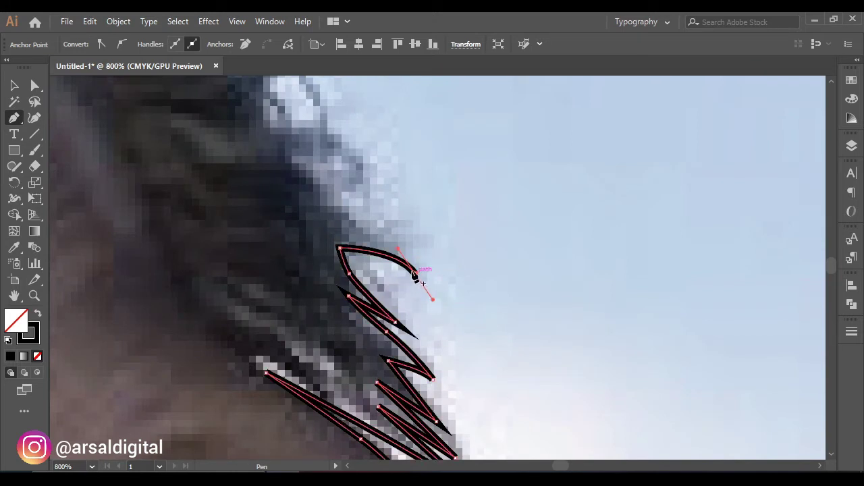
key("ctrl+z")
left_click(415, 273)
left_click_drag(351, 234, 330, 227)
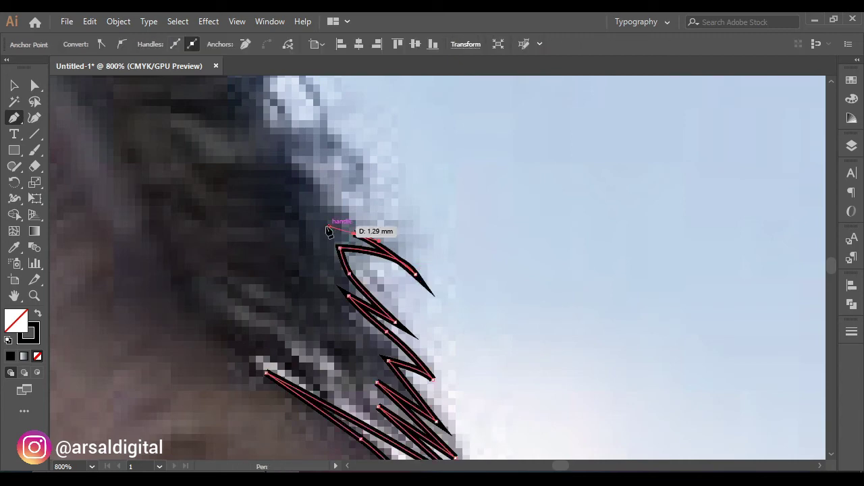
Outline the small curled locks above the curved hair, up to the root of the forked hair
scroll(330, 228, "down", 3)
scroll(317, 238, "left", 1)
scroll(309, 252, "up", 4)
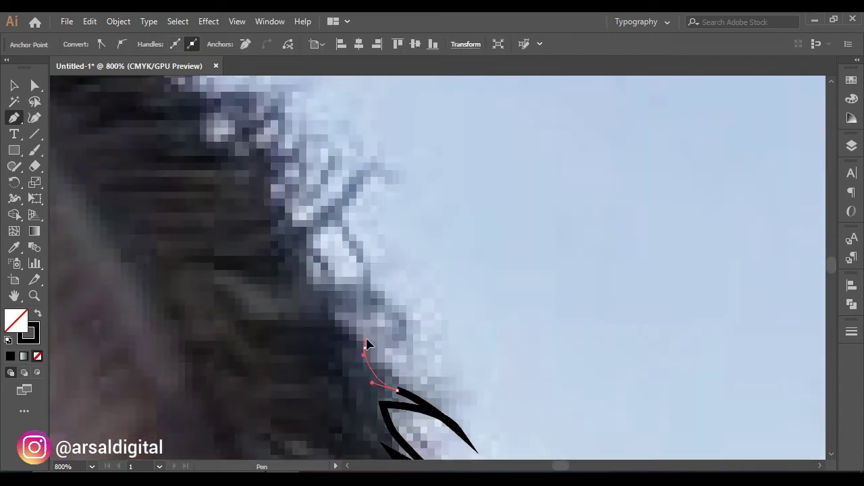
left_click(335, 225)
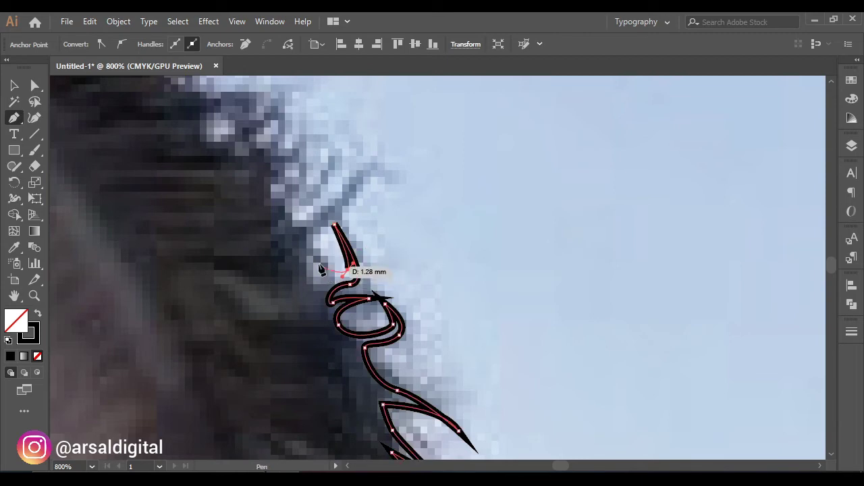
left_click(312, 220)
Trace the forked hair spikes and the mane edge above them up to the tip of the next long hair
scroll(312, 263, "down", 3)
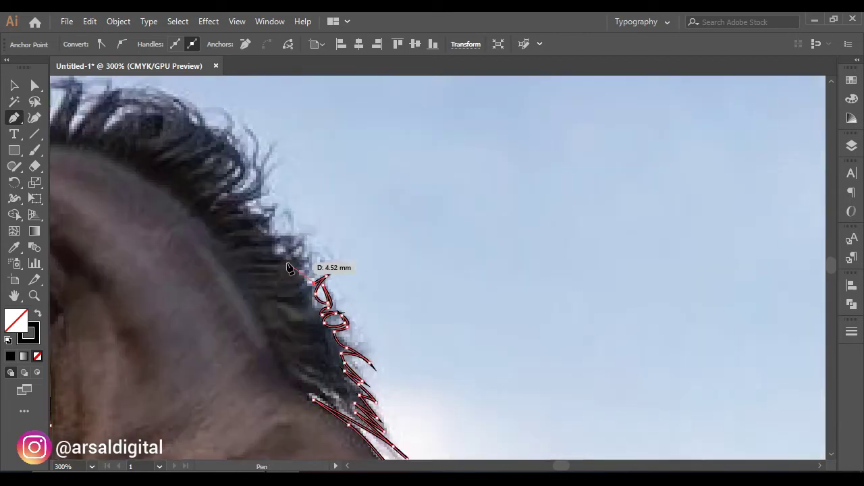
scroll(313, 203, "up", 2)
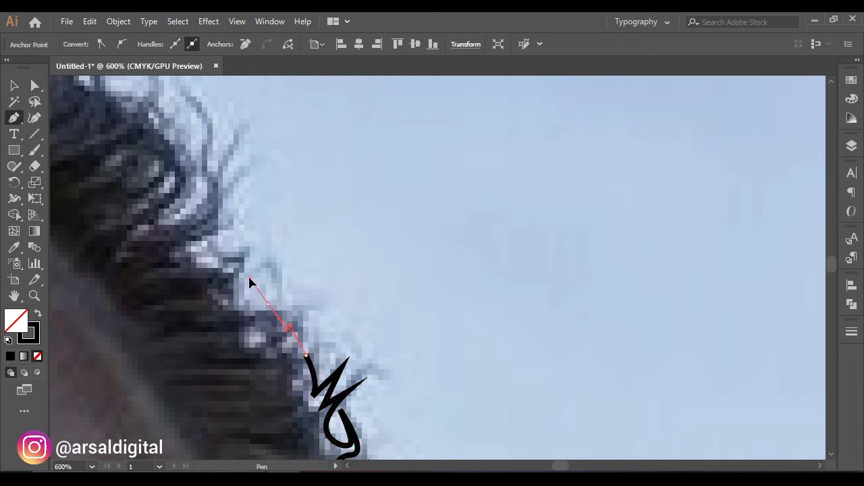
left_click_drag(250, 317, 196, 258)
left_click_drag(210, 231, 227, 219)
left_click_drag(231, 184, 238, 172)
left_click(245, 163)
Outline the cluster of pointed strands on the upper back of the mane, including the deep gaps between them
scroll(247, 169, "left", 5)
scroll(318, 378, "up", 4)
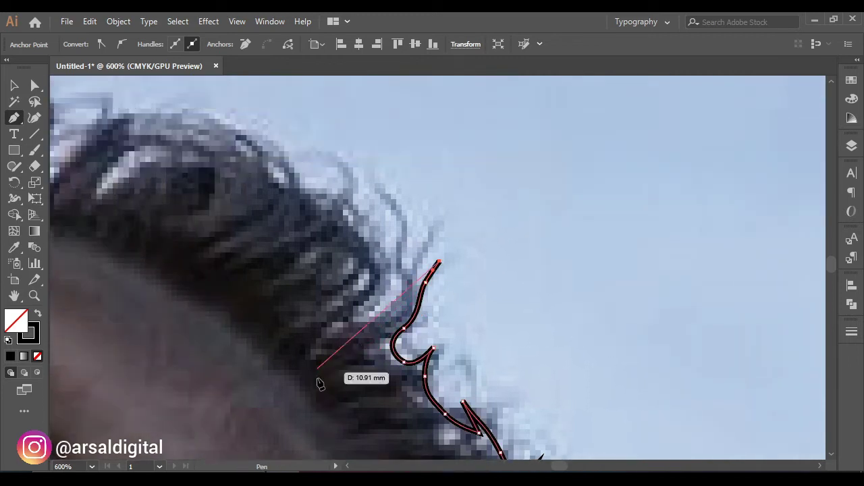
scroll(318, 380, "up", 1)
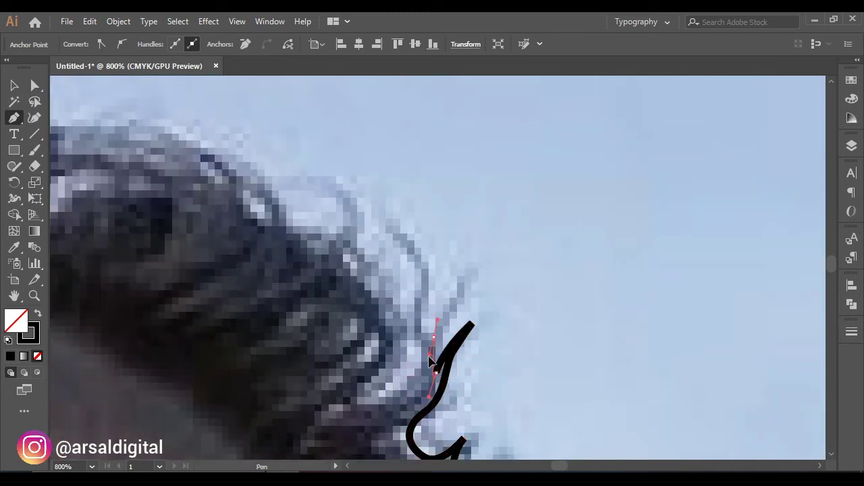
left_click_drag(387, 416, 420, 337)
left_click(420, 302)
left_click_drag(420, 302, 382, 381)
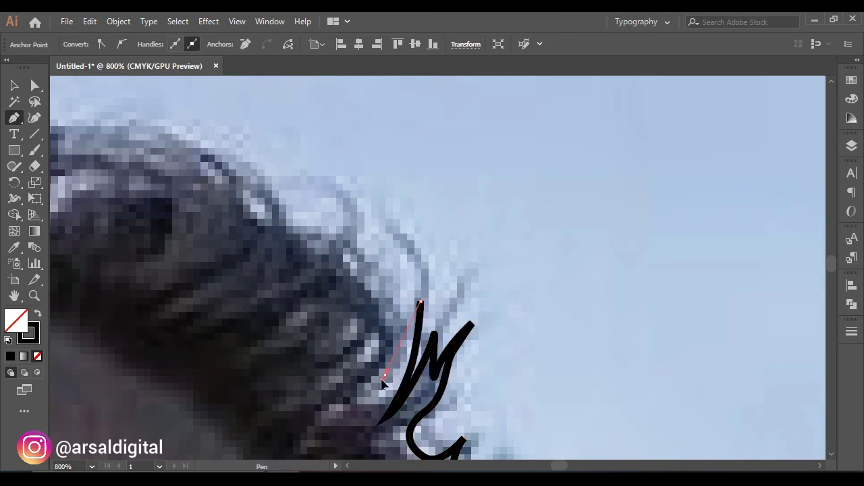
left_click_drag(394, 328, 392, 302)
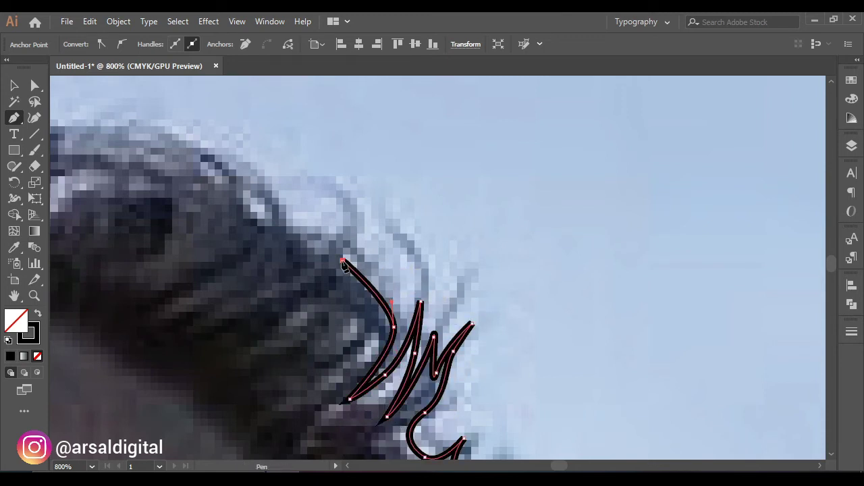
Outline the small upright hair above the strands and follow the mane edge up to the rounded crest
scroll(343, 263, "up", 3)
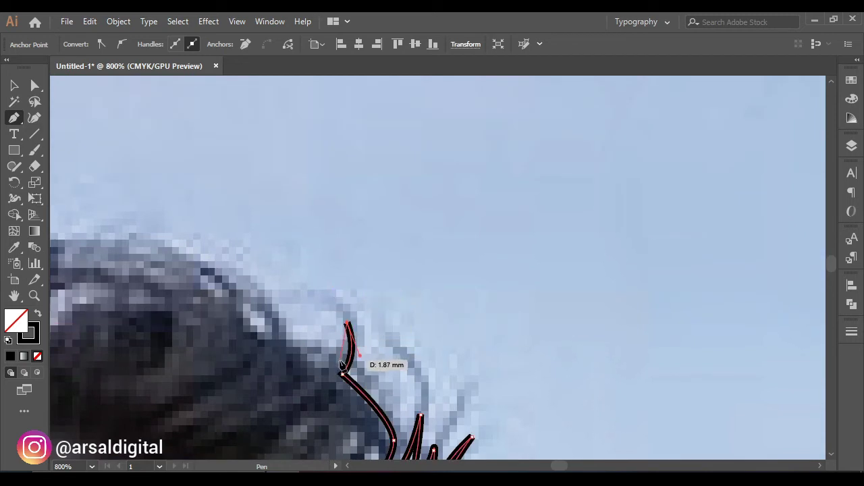
left_click_drag(329, 380, 328, 380)
left_click_drag(282, 323, 274, 303)
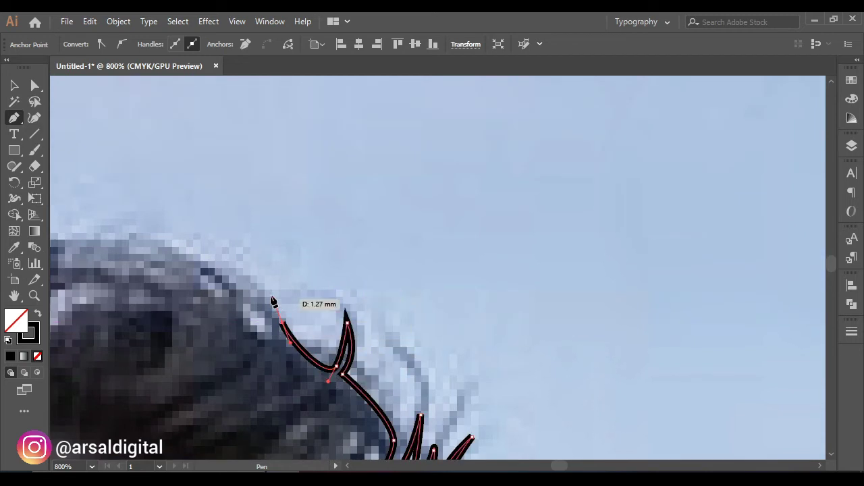
left_click_drag(212, 263, 211, 264)
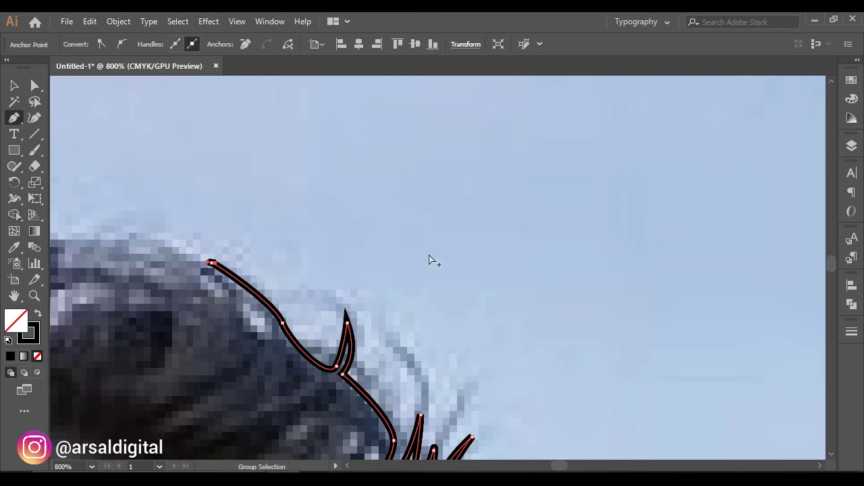
Cut a narrow notch into the outline at the crest and trace a long curve over the crest's top
scroll(432, 260, "down", 4)
scroll(414, 376, "left", 4)
scroll(595, 273, "up", 3)
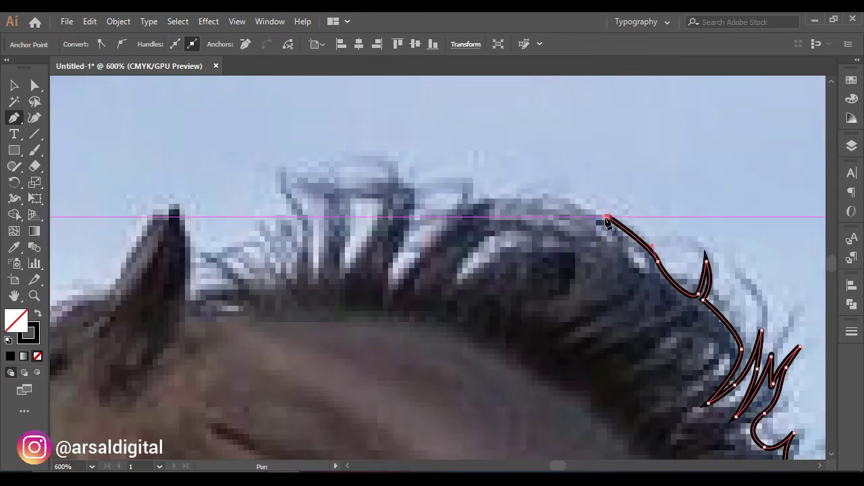
scroll(608, 218, "up", 2)
left_click_drag(687, 322, 704, 365)
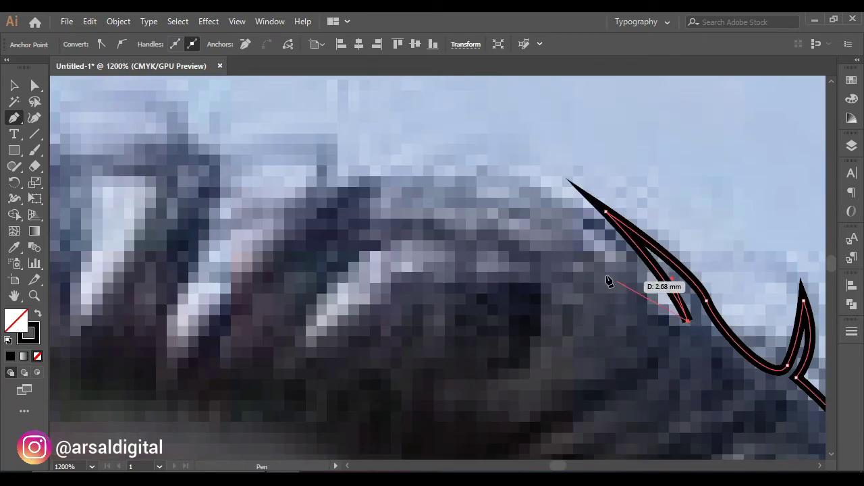
left_click_drag(529, 197, 461, 173)
left_click(413, 181)
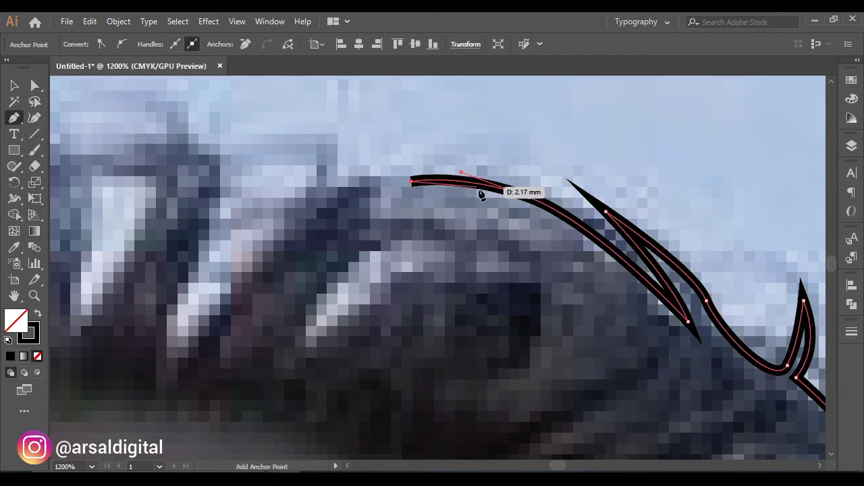
Outline the light gap beneath the crest's front end down to its root and back up the other side
left_click(503, 203)
left_click_drag(383, 274, 363, 301)
left_click(343, 329)
left_click(421, 273)
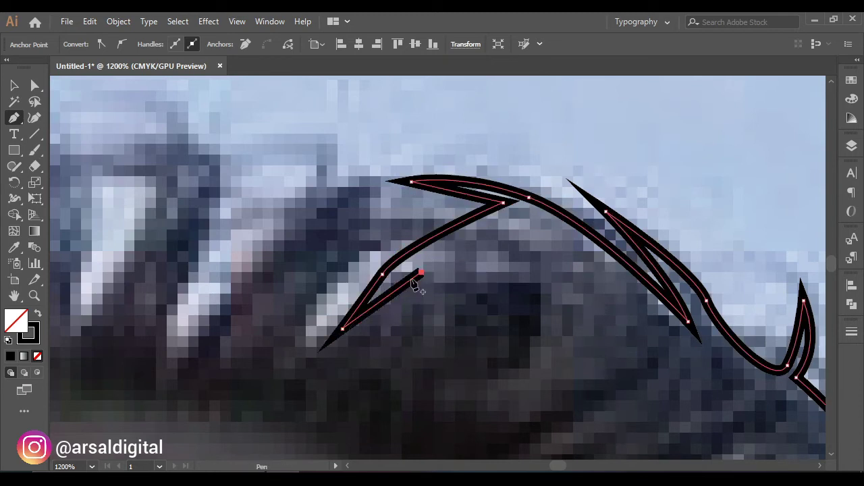
left_click_drag(297, 358, 263, 363)
left_click(296, 355)
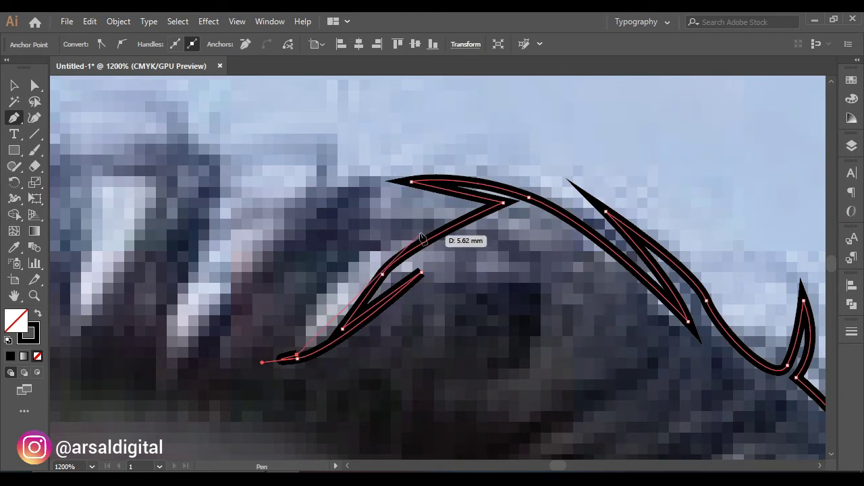
left_click_drag(478, 215, 504, 215)
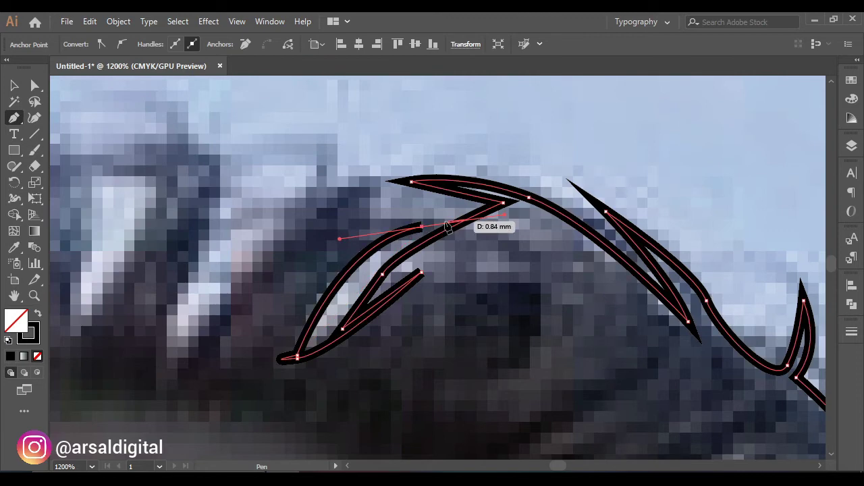
Add short zigzag hairs at the gap's upper end and trace over the next lock's tip onto its front side
left_click(373, 237)
left_click(400, 220)
left_click(362, 223)
left_click(383, 173)
left_click_drag(282, 245, 256, 275)
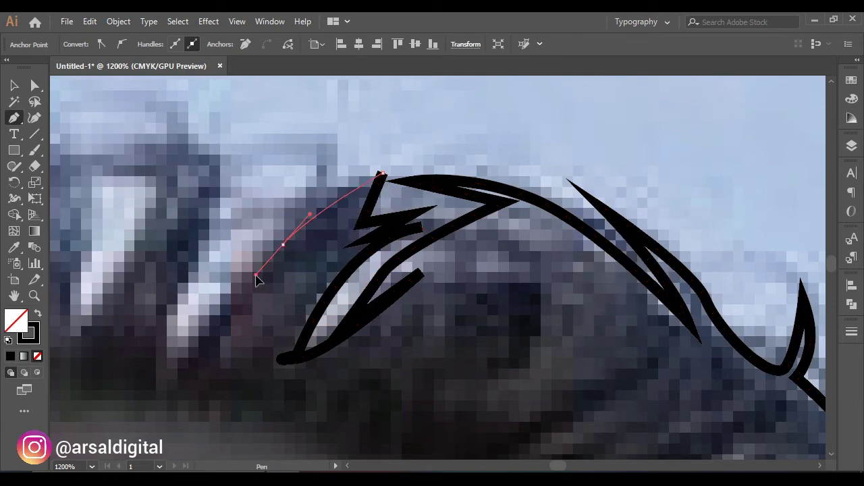
Extend the outline down to the lock's root and trace the pointed gap in front of it
scroll(249, 303, "down", 4)
scroll(239, 320, "left", 2)
scroll(240, 317, "up", 4)
left_click(436, 382)
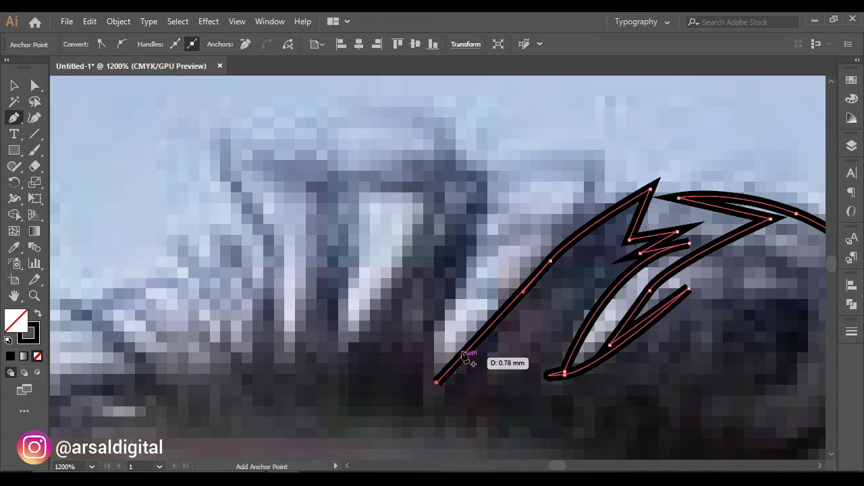
left_click(522, 253)
left_click(433, 334)
Trace the next tall lock up its back side and add its pointed tips on top
left_click_drag(485, 198, 479, 157)
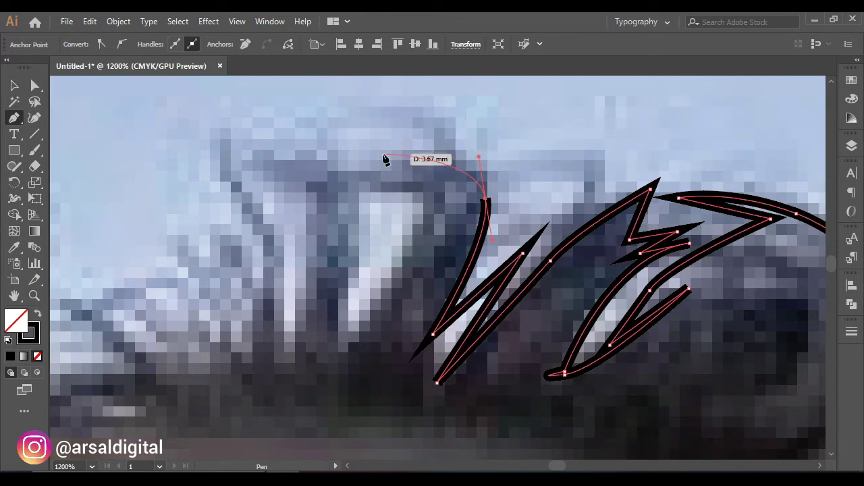
left_click_drag(380, 156, 358, 156)
left_click(380, 156)
left_click(437, 178)
left_click(368, 181)
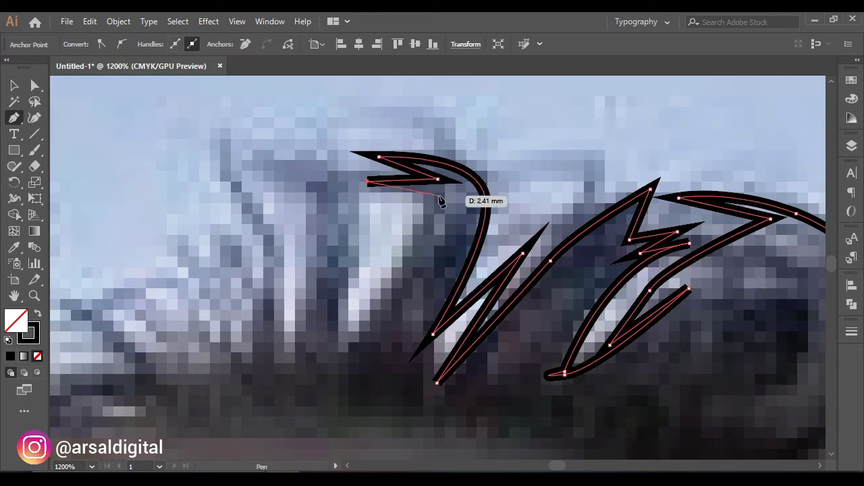
Outline the light gap between the two tall locks down to its root and back up
left_click_drag(440, 196, 447, 218)
left_click_drag(378, 287, 370, 310)
left_click(349, 355)
left_click_drag(365, 264, 366, 216)
Trace the front tall lock over its top to the pointed tip and back down its inner edge to the root
left_click_drag(348, 167, 329, 164)
left_click(229, 173)
left_click_drag(324, 195, 331, 225)
left_click_drag(307, 334, 269, 332)
left_click(271, 248)
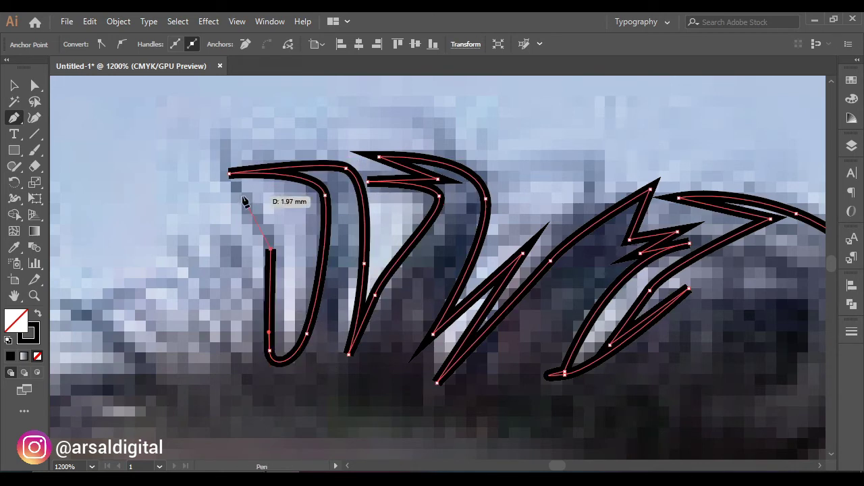
left_click(229, 174)
key("ctrl+z")
key("z")
key("ctrl+z")
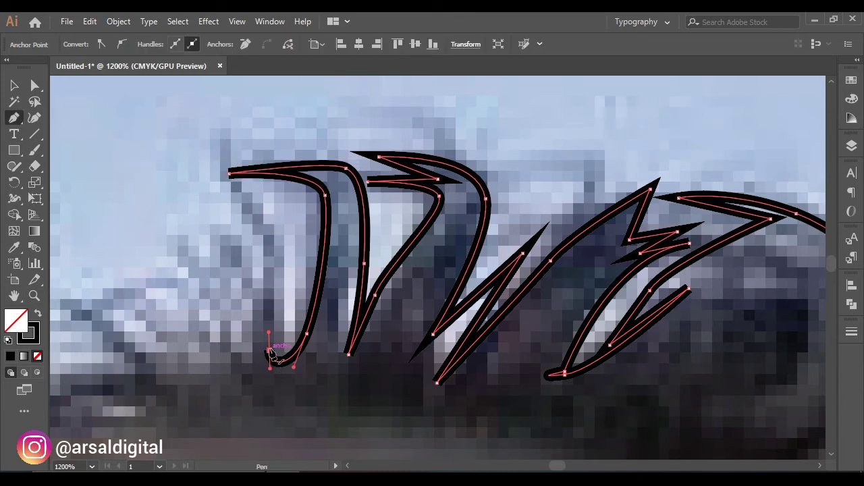
Outline the thin front strand in curves up to its tip and back down to the mane root
left_click_drag(272, 266, 256, 252)
left_click(233, 190)
left_click(220, 161)
left_click_drag(256, 310, 210, 348)
Outline the low arched strand behind the ear out to its pointed tip and back to its root
left_click_drag(158, 293, 112, 292)
left_click(97, 305)
left_click_drag(169, 309, 188, 331)
left_click(198, 359)
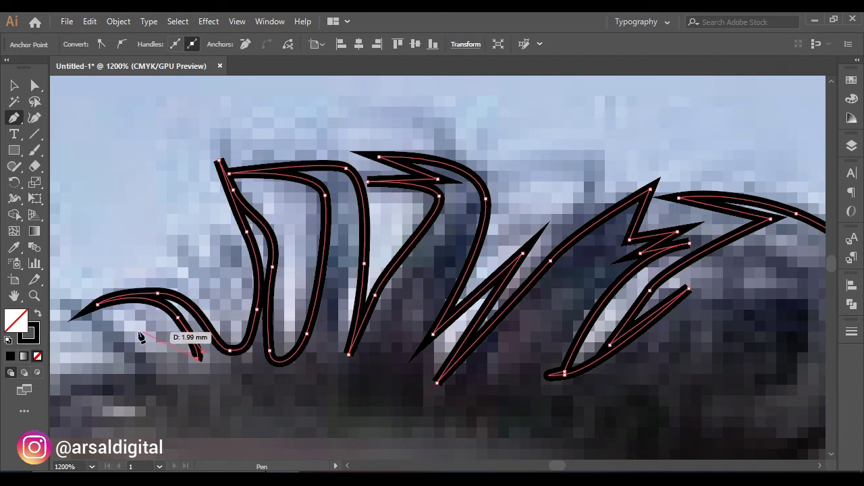
Outline a second low strand beneath the arched one and trace from its root to the base of the ear
left_click_drag(93, 329, 55, 336)
scroll(214, 366, "left", 3)
key("ctrl+z")
left_click_drag(295, 329, 215, 342)
left_click(296, 328)
left_click_drag(363, 361, 376, 383)
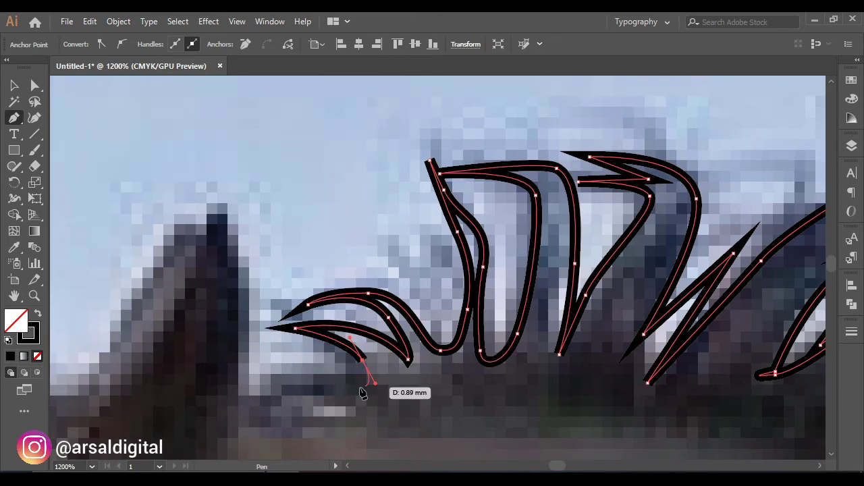
left_click_drag(283, 392, 260, 400)
left_click(234, 408)
Trace the ear from its rear base over the pointed tip and down its front edge
scroll(295, 375, "down", 5)
scroll(351, 376, "left", 3)
scroll(380, 376, "up", 3)
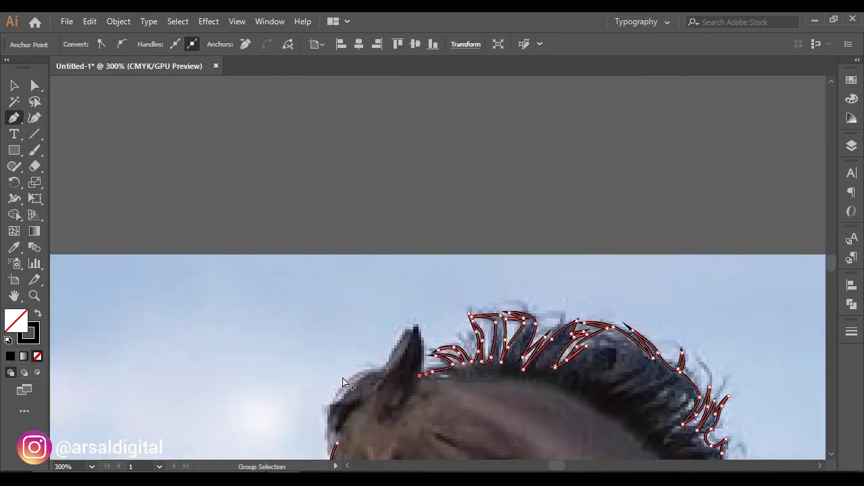
scroll(460, 345, "up", 1)
left_click_drag(454, 296, 440, 244)
left_click_drag(387, 289, 375, 326)
left_click_drag(360, 363, 359, 368)
Trace from the ear's front base over the forelock to the upper strand's tip and curve back to its root
scroll(347, 378, "down", 4)
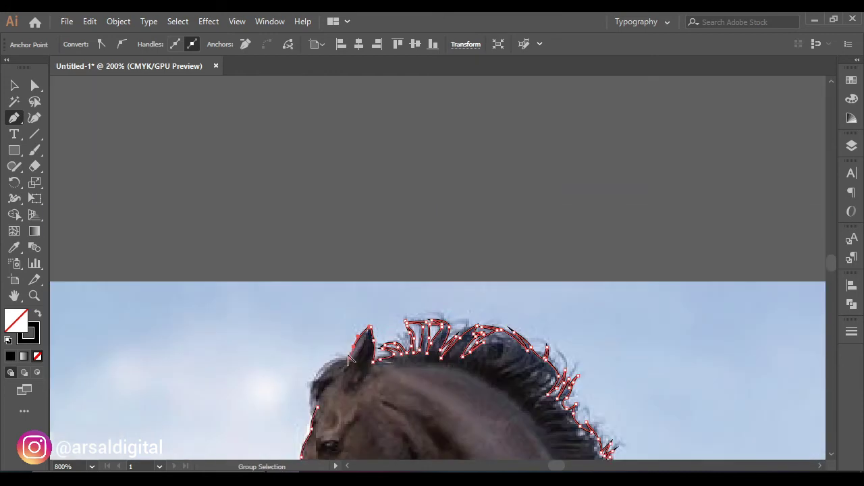
scroll(346, 365, "down", 3)
scroll(331, 290, "up", 4)
left_click_drag(402, 191, 379, 190)
left_click_drag(286, 272, 247, 349)
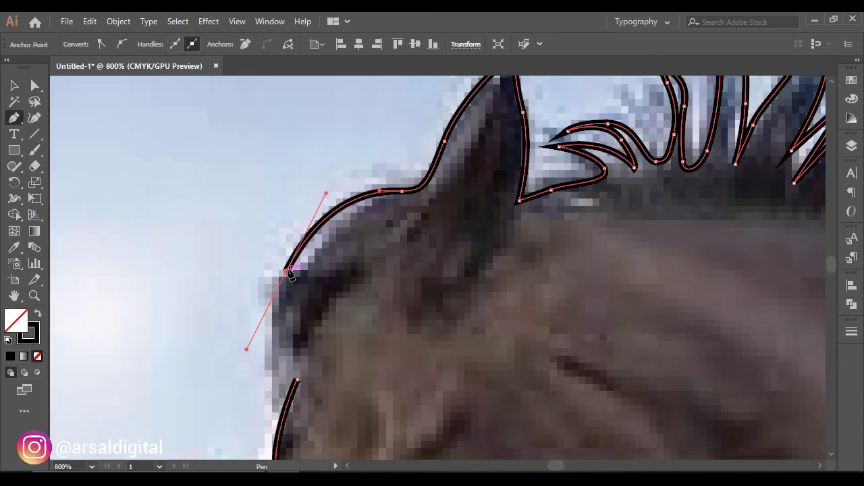
left_click_drag(372, 201, 419, 193)
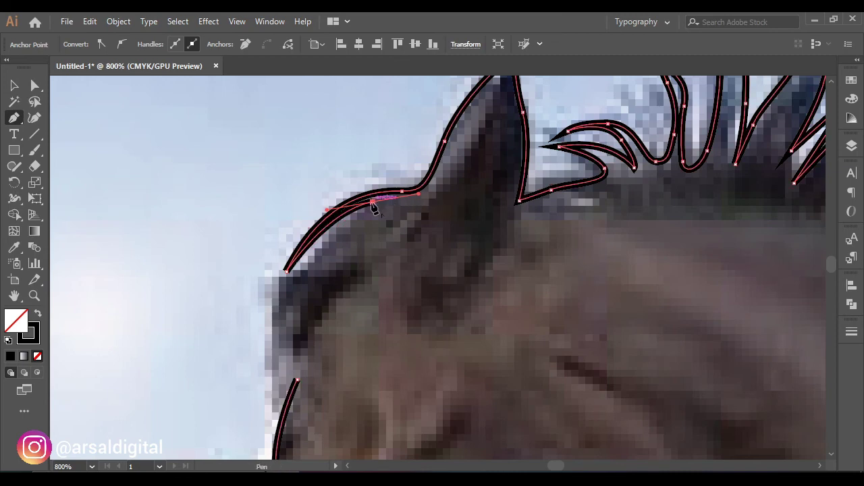
Outline the lower forelock strand down to its tip and add jagged zigzag hair ends along its lower edge
left_click_drag(291, 288, 270, 344)
left_click_drag(261, 378, 255, 393)
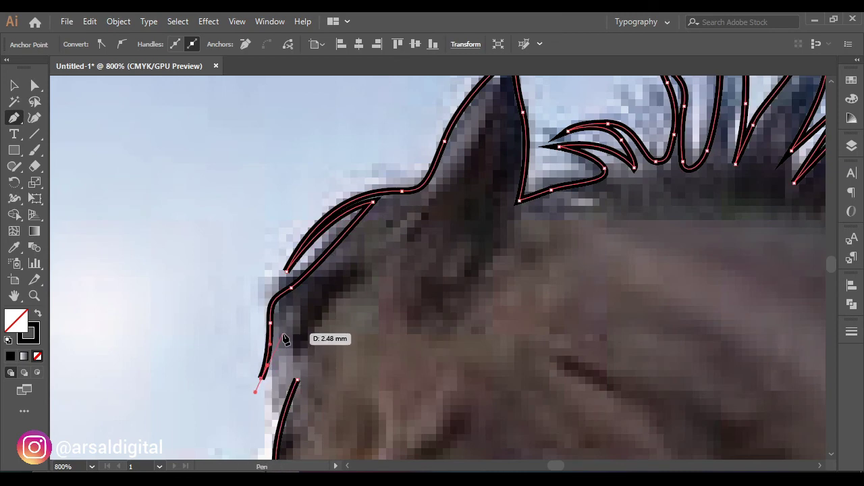
left_click(283, 333)
left_click(273, 380)
left_click(293, 347)
left_click(287, 379)
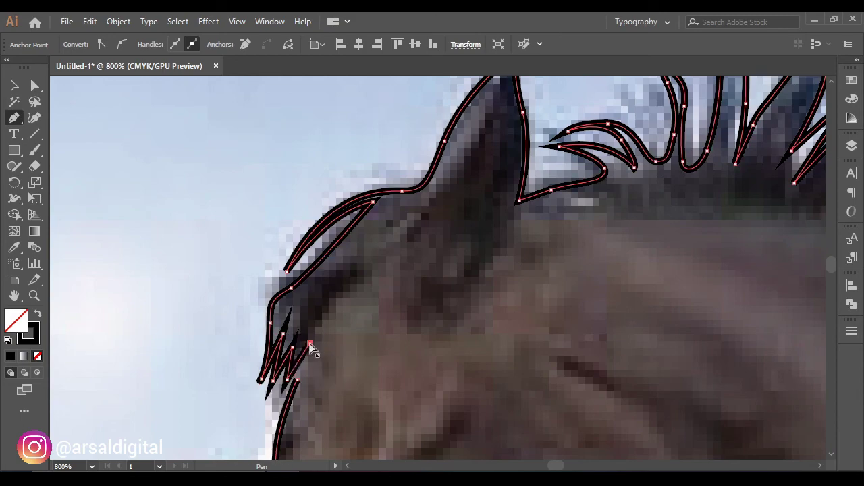
Close the horse outline by joining the last forelock point to the path's starting anchor on the forehead
scroll(310, 346, "down", 3)
scroll(311, 357, "up", 5)
left_click_drag(285, 360, 284, 379)
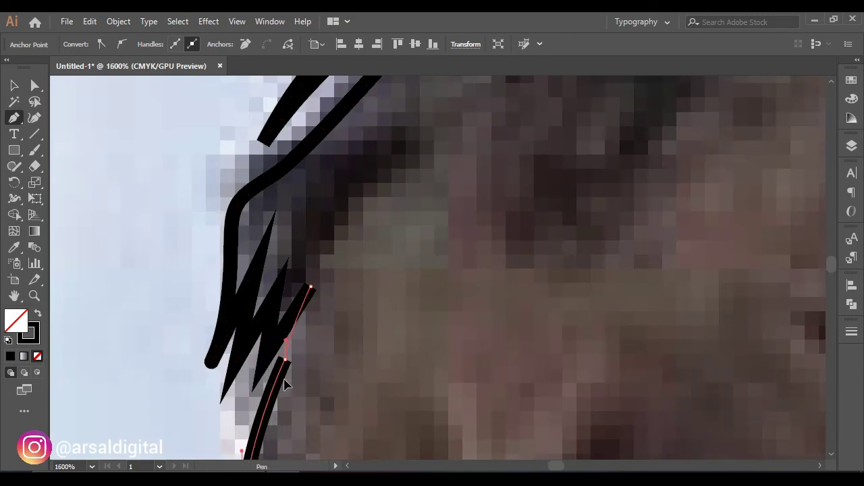
Swap the outline's fill and stroke for a solid black silhouette, and move it off the photo onto the blank artboard
scroll(285, 383, "down", 6)
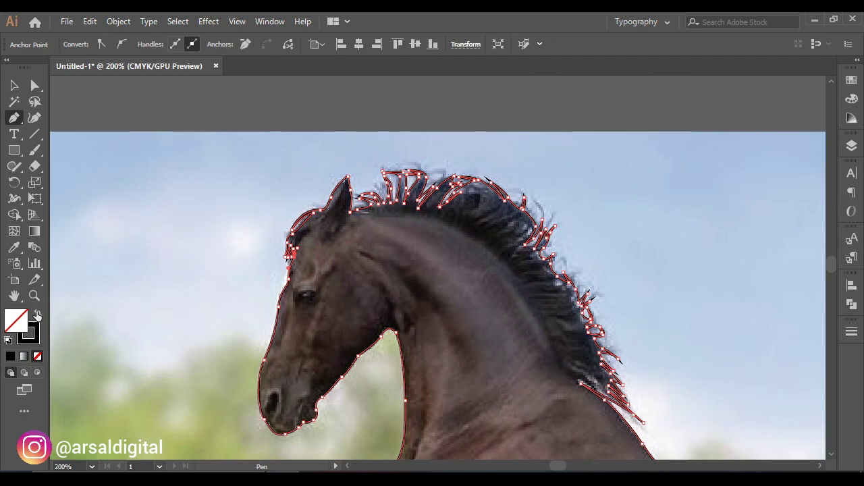
left_click(37, 315)
left_click(14, 87)
scroll(299, 92, "down", 5)
left_click_drag(356, 170, 583, 170)
left_click(563, 306)
scroll(563, 306, "up", 3)
scroll(552, 329, "right", 6)
scroll(530, 210, "up", 2)
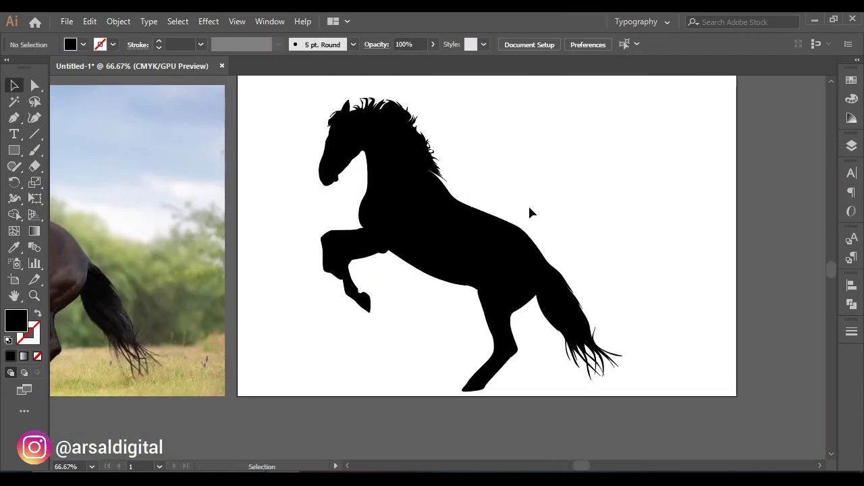